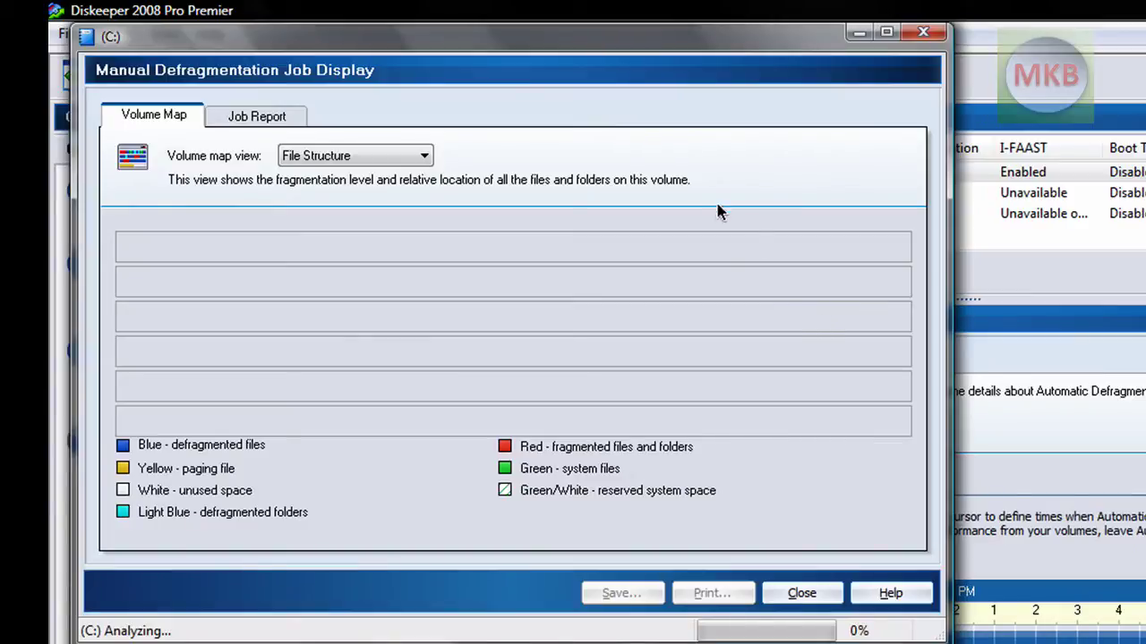
Step: Close the manual defragmentation job display for the C: volume
key("super+Tab")
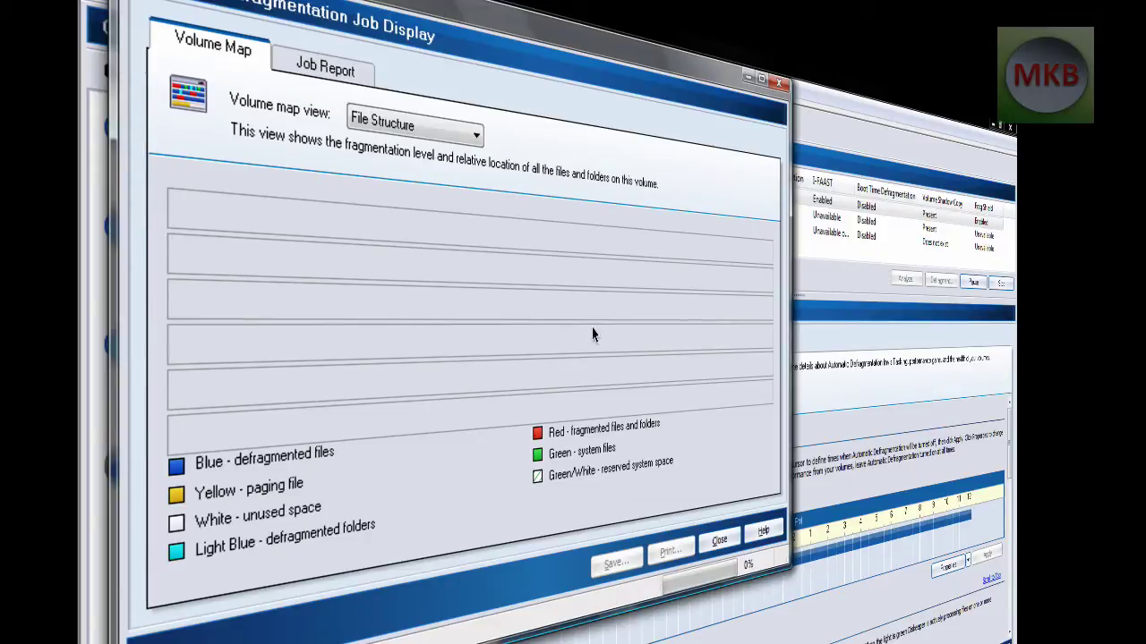
left_click(737, 530)
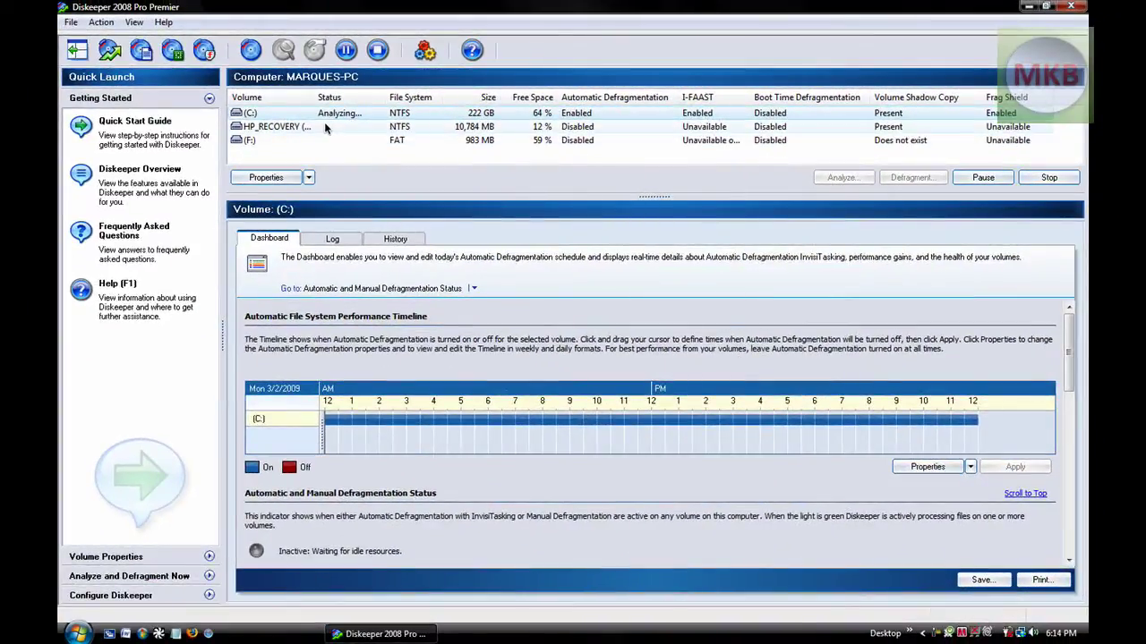
Step: View the Quick Start Guide in the help, select the Using Diskeeper topic, and close the help window
left_click(106, 137)
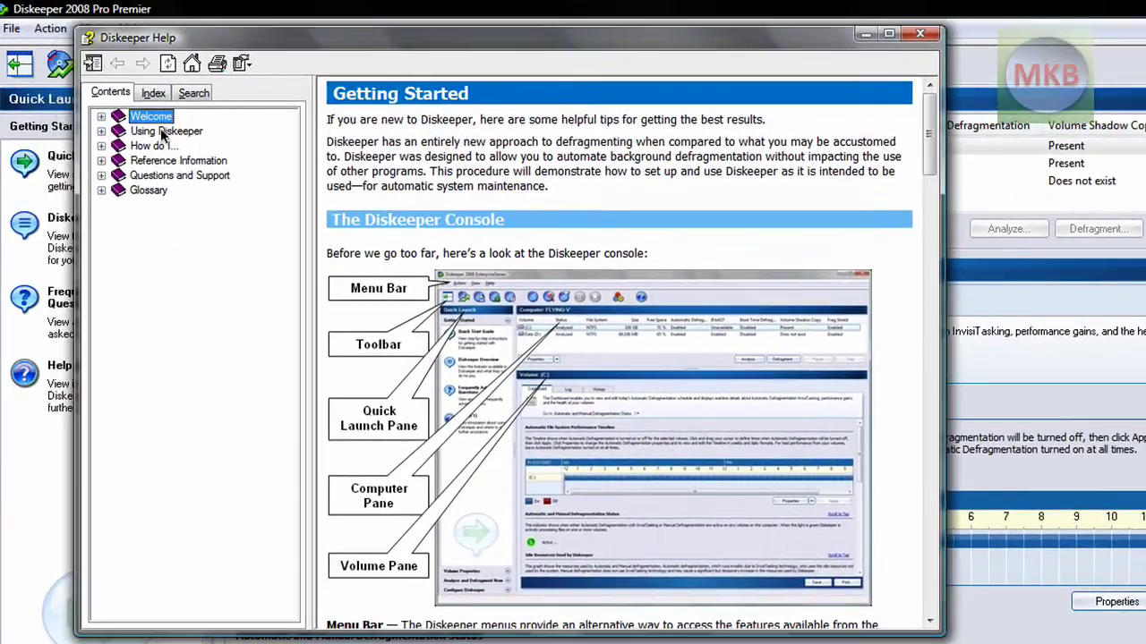
left_click(164, 132)
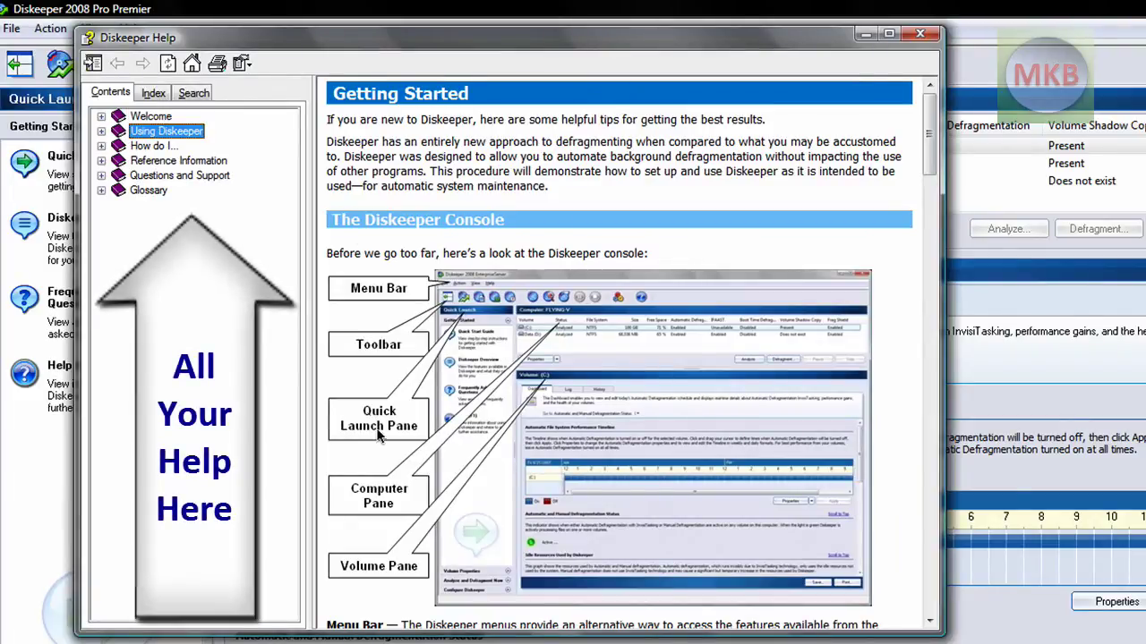
left_click_drag(713, 48, 729, 167)
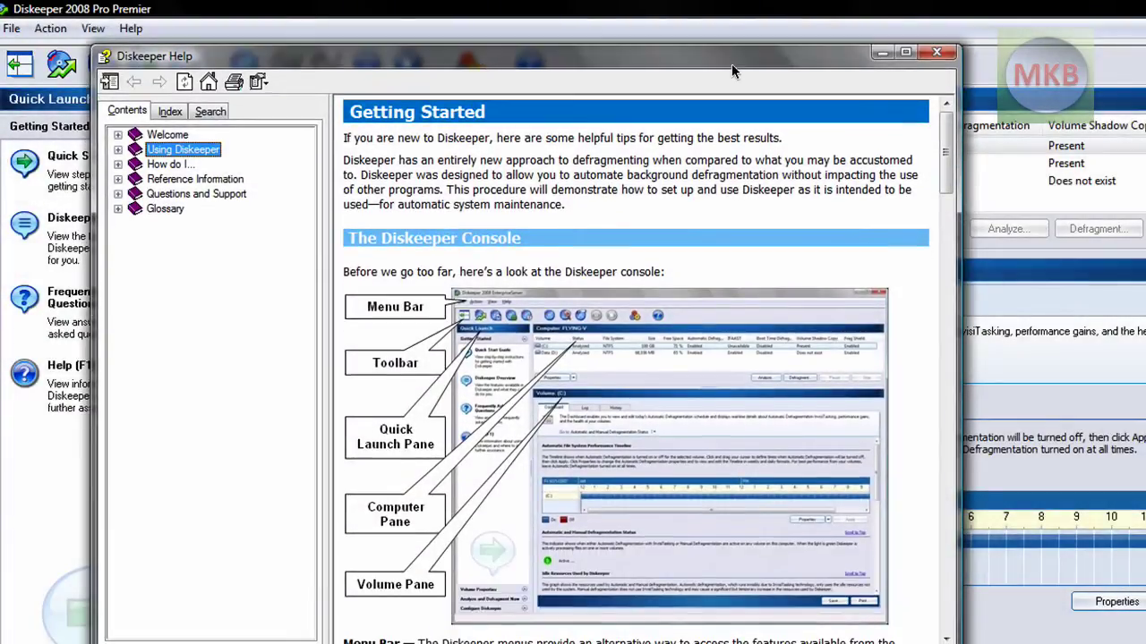
left_click(936, 55)
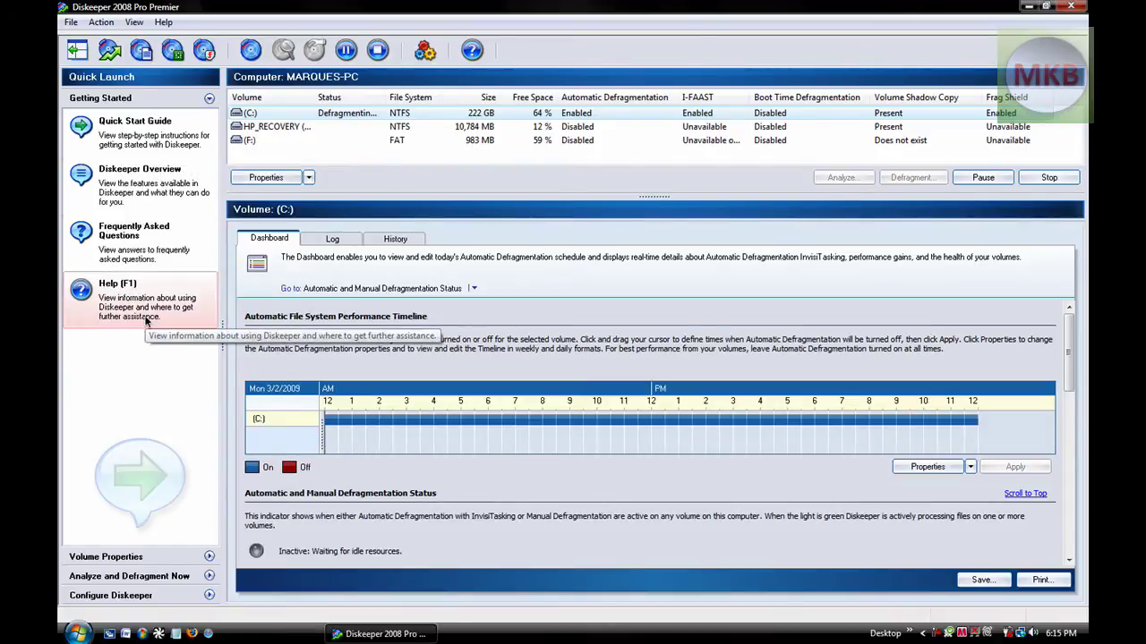
Step: Look through the quick launch options for configuring Diskeeper, analyzing and defragmenting now, and volume properties
left_click(134, 595)
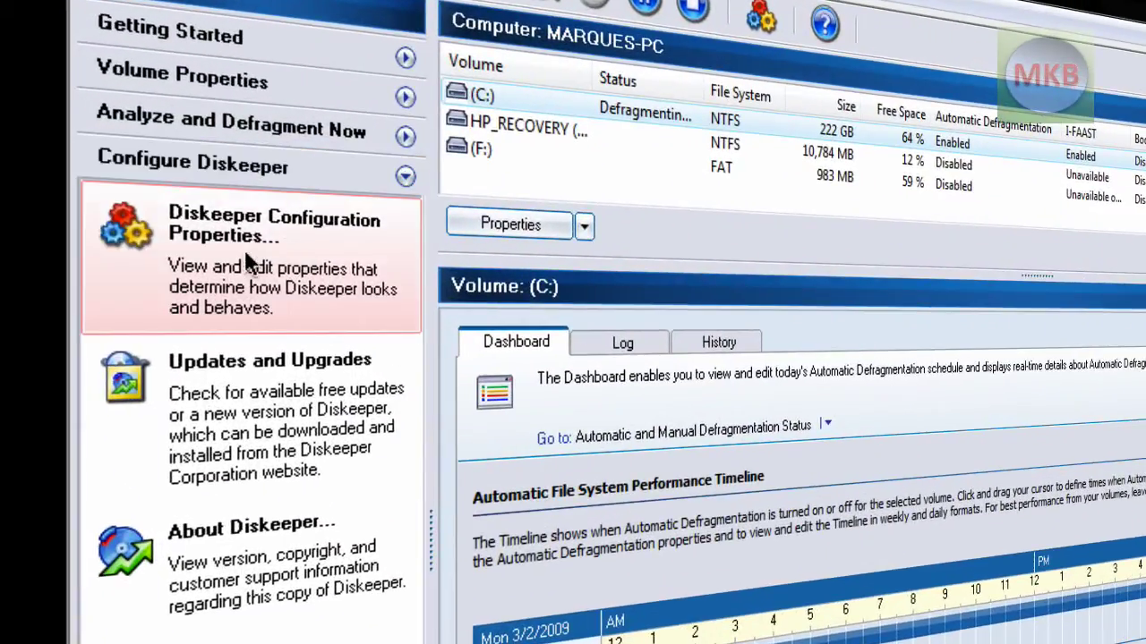
left_click(264, 135)
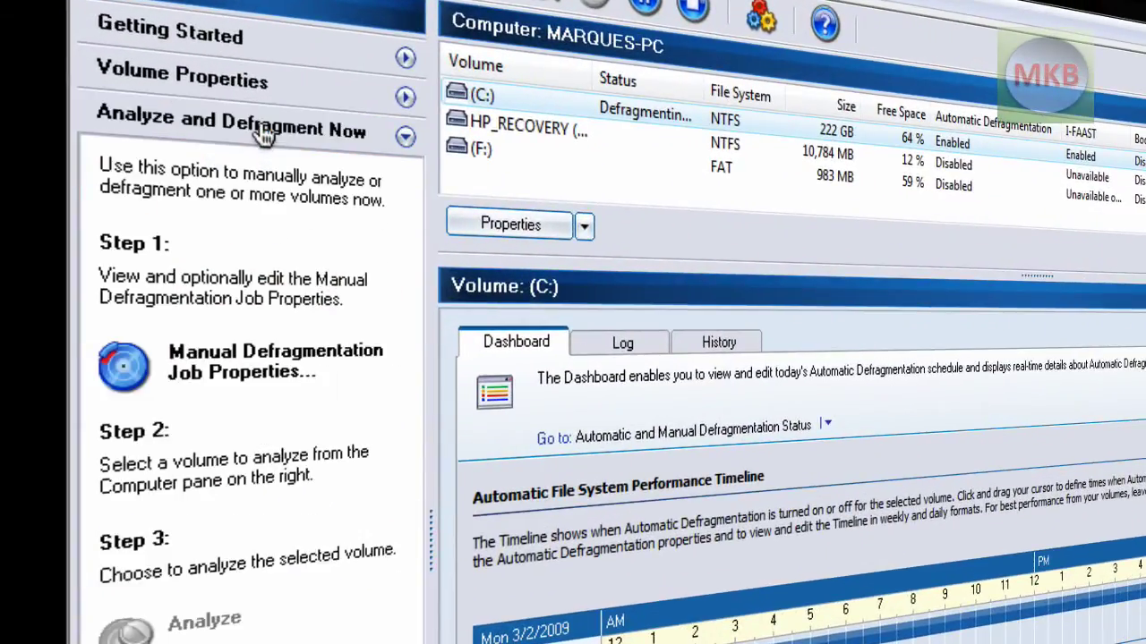
left_click(268, 83)
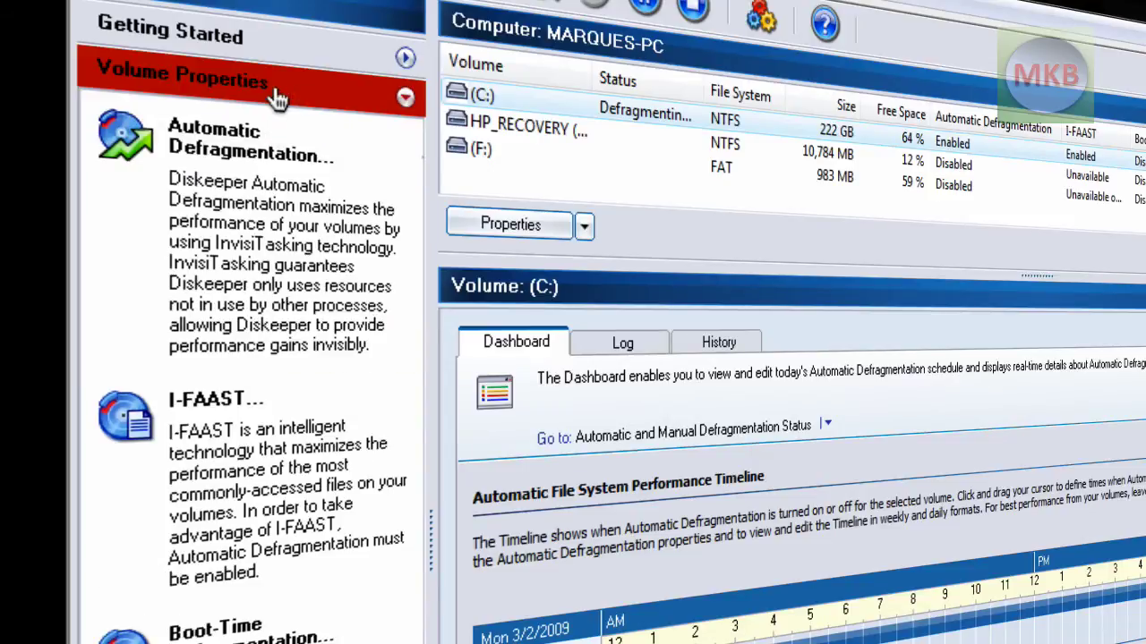
Step: Review the Automatic Defragmentation properties of the C: volume, including the weekly schedule, and leave without changes
left_click(302, 237)
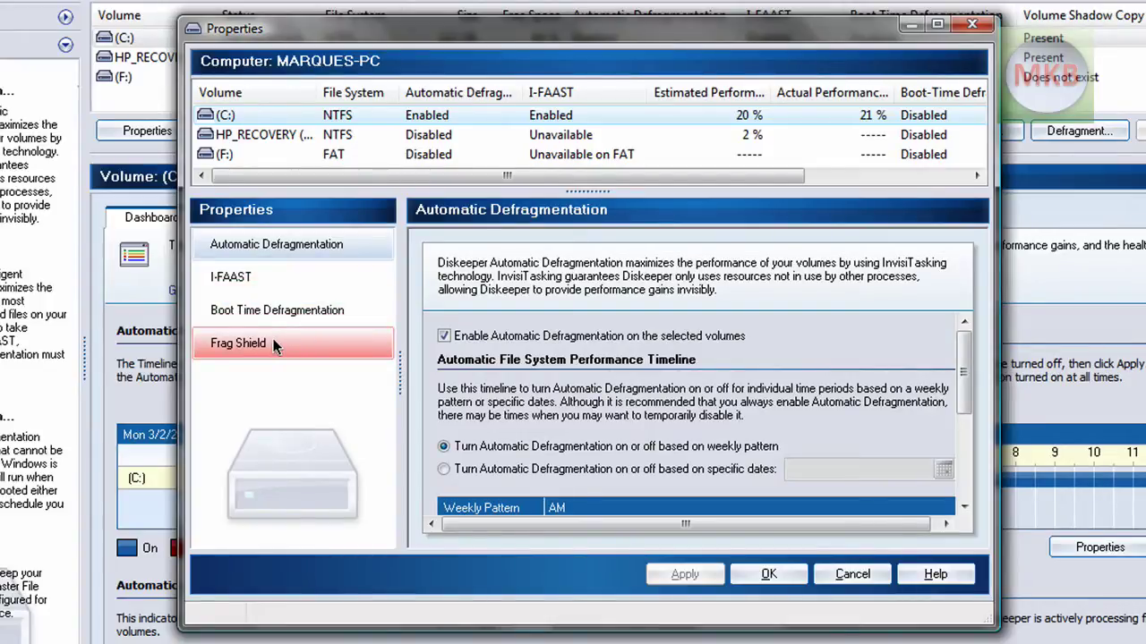
left_click_drag(966, 365, 861, 418)
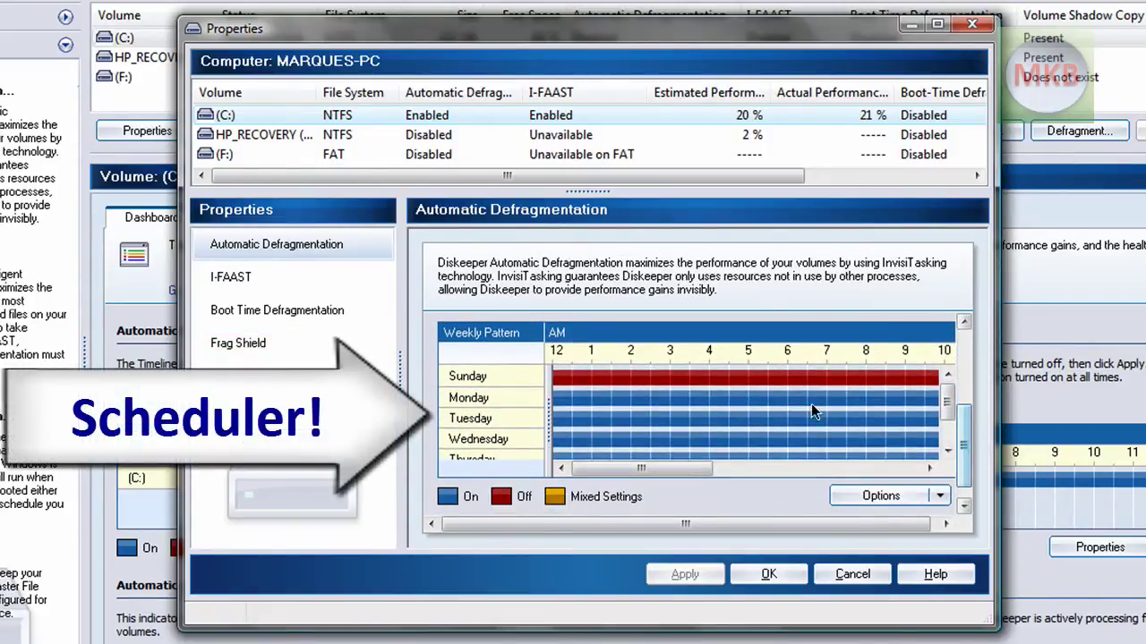
mouse_move(949, 402)
left_mouse_down()
mouse_move(949, 424)
mouse_move(947, 399)
left_mouse_up()
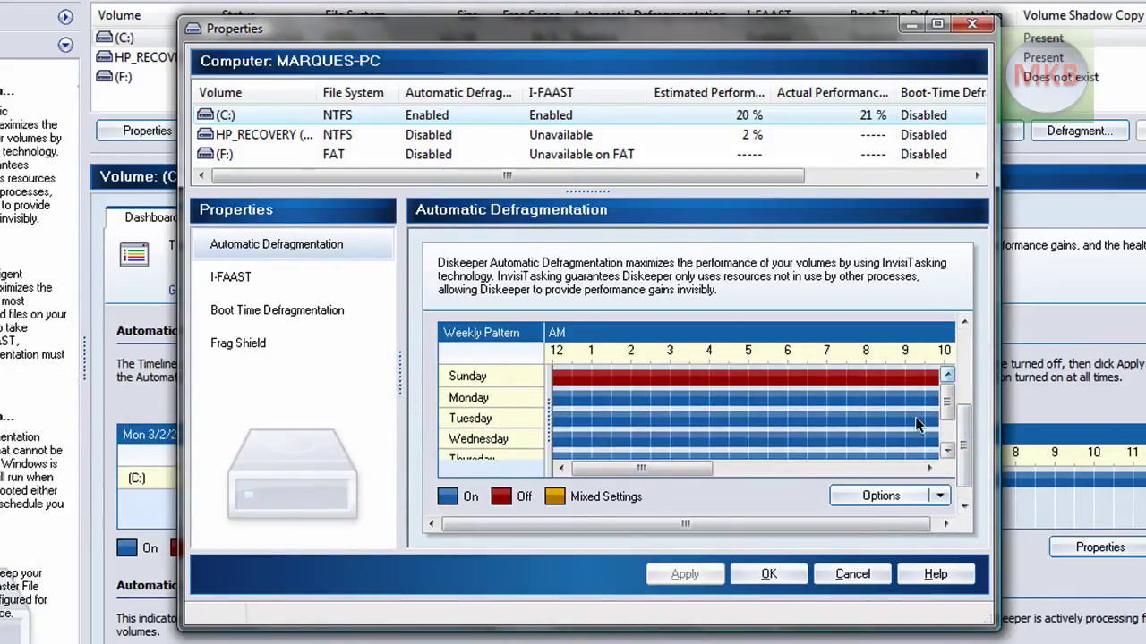
left_click(861, 574)
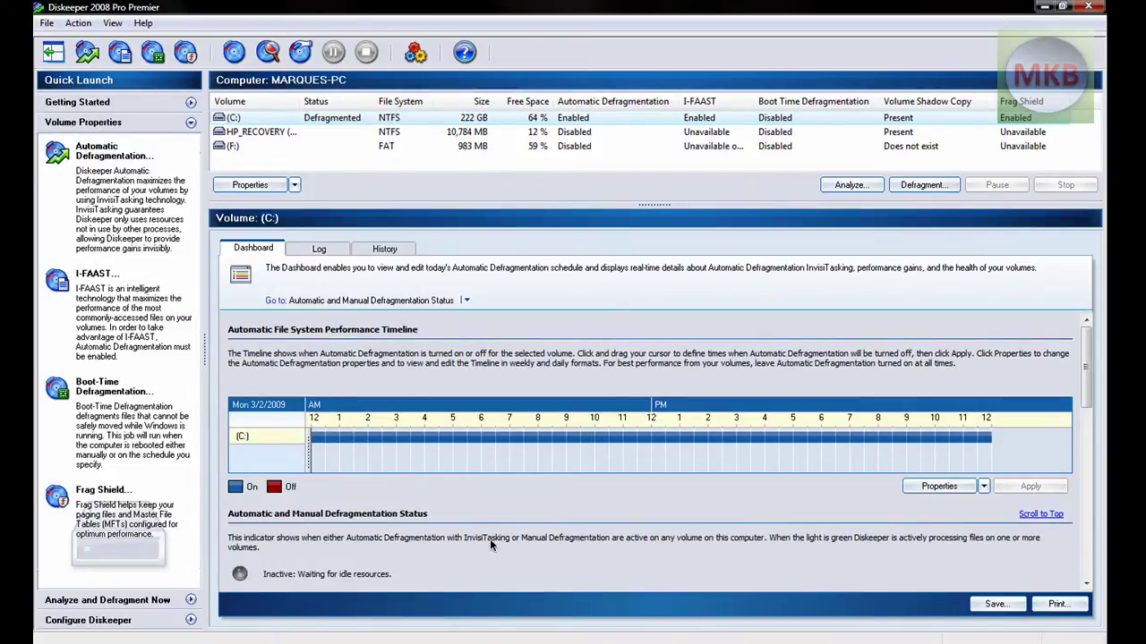
Step: Examine the dashboard's idle resources graph and widen the File Name column of the most recently defragmented files to read the full paths
left_click_drag(1085, 367, 1086, 435)
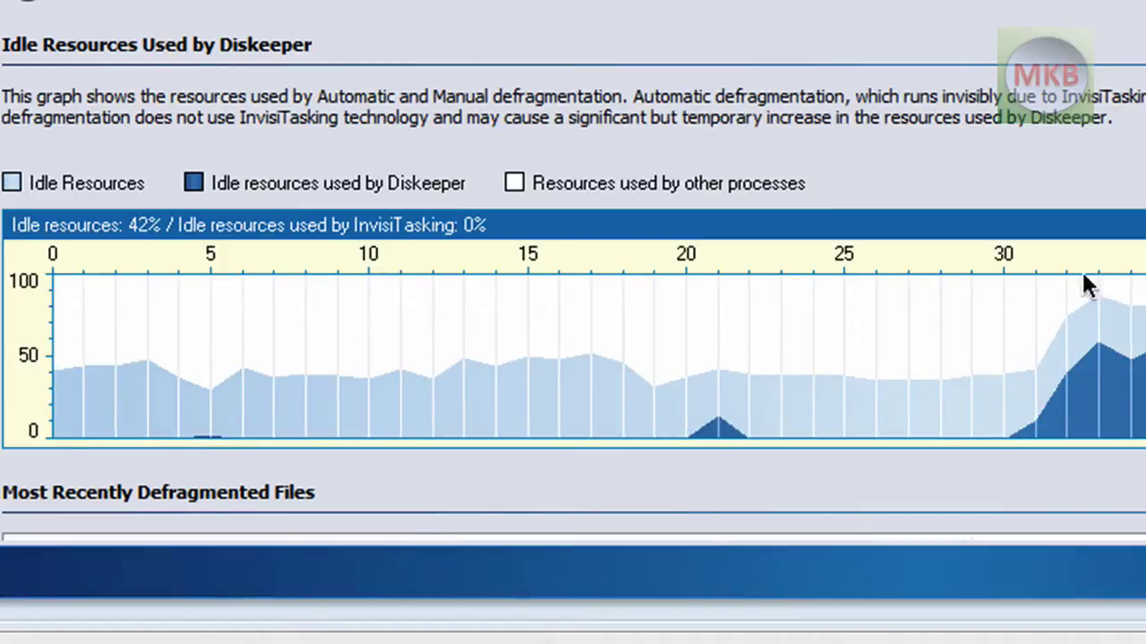
scroll(573, 269, "down", 5)
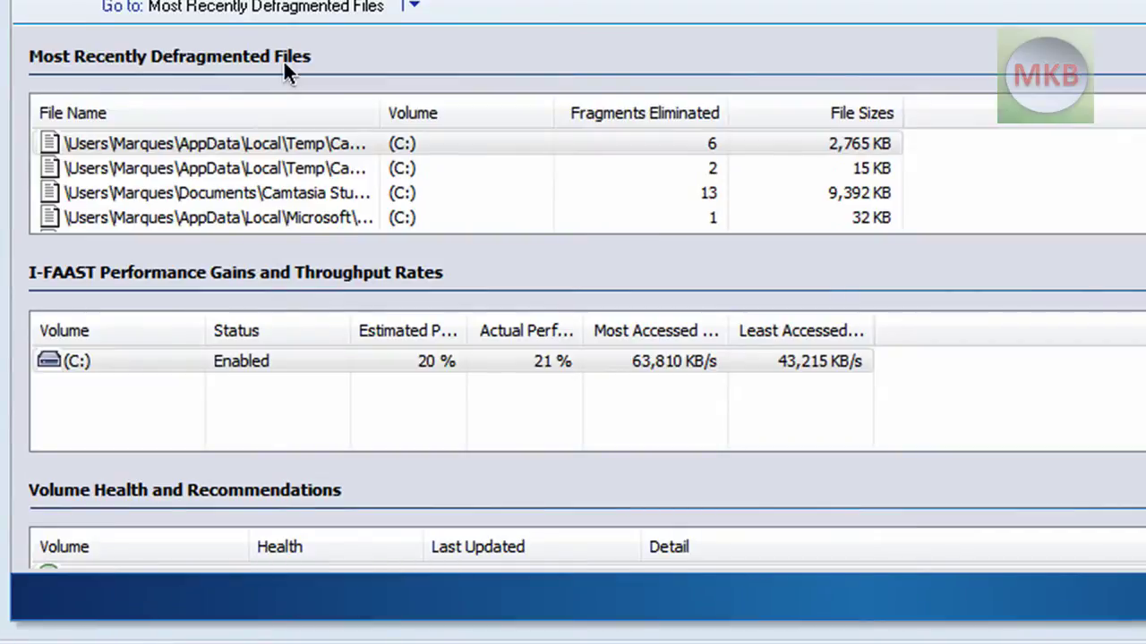
left_click_drag(380, 113, 676, 123)
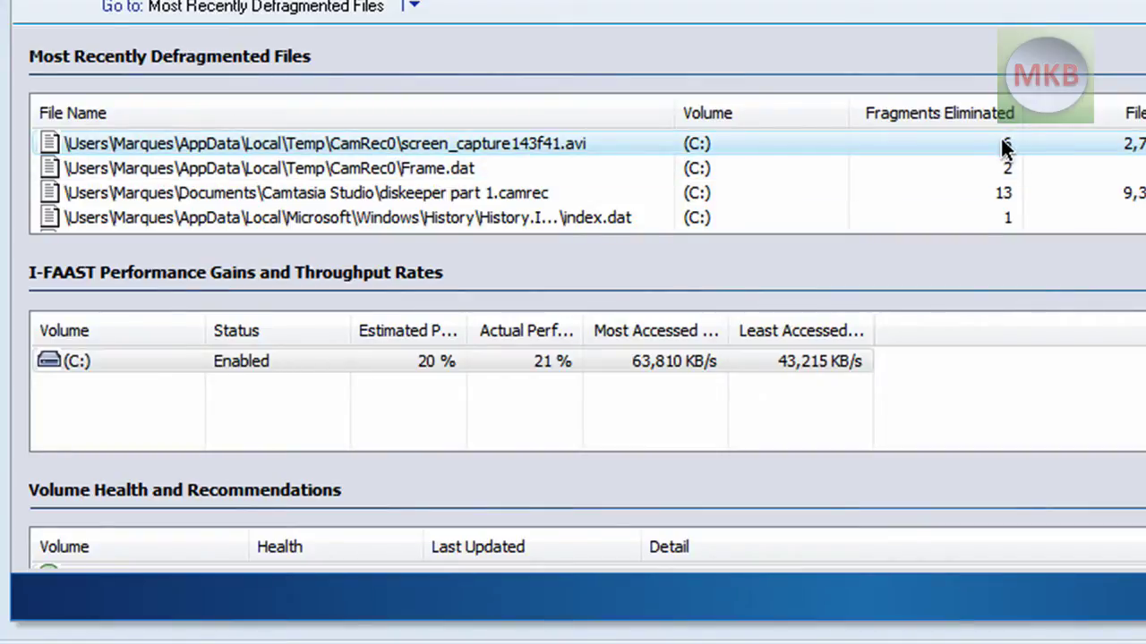
Step: Read the health recommendations for the C: volume, dismiss them, and review the dashboard sections again
scroll(573, 341, "down", 2)
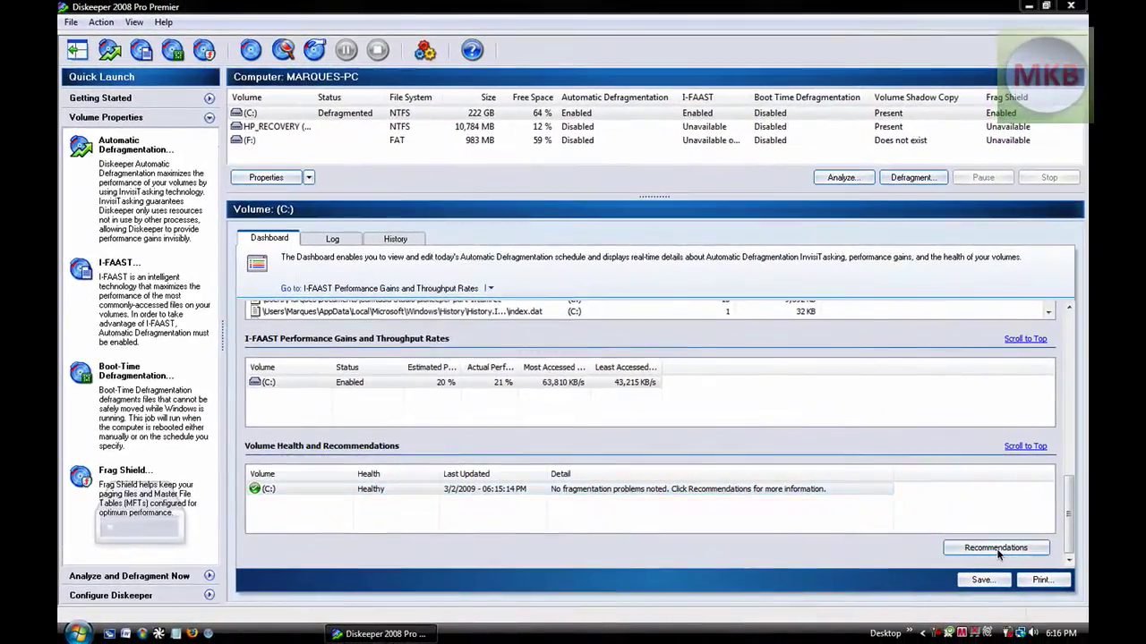
left_click(1086, 545)
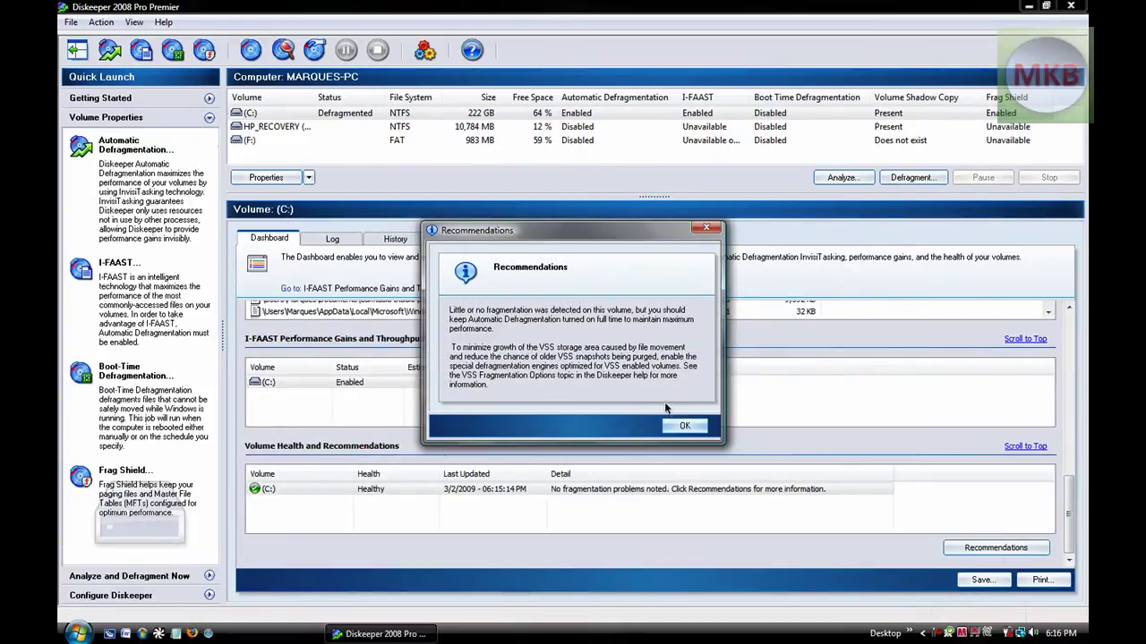
left_click(677, 428)
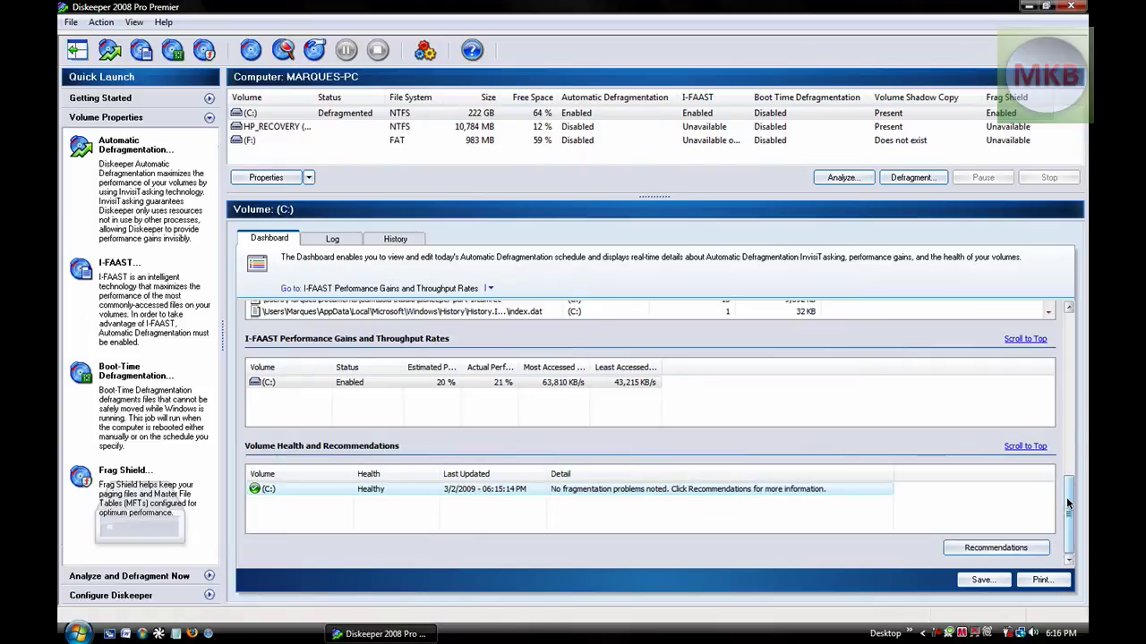
left_click_drag(1066, 506, 1068, 338)
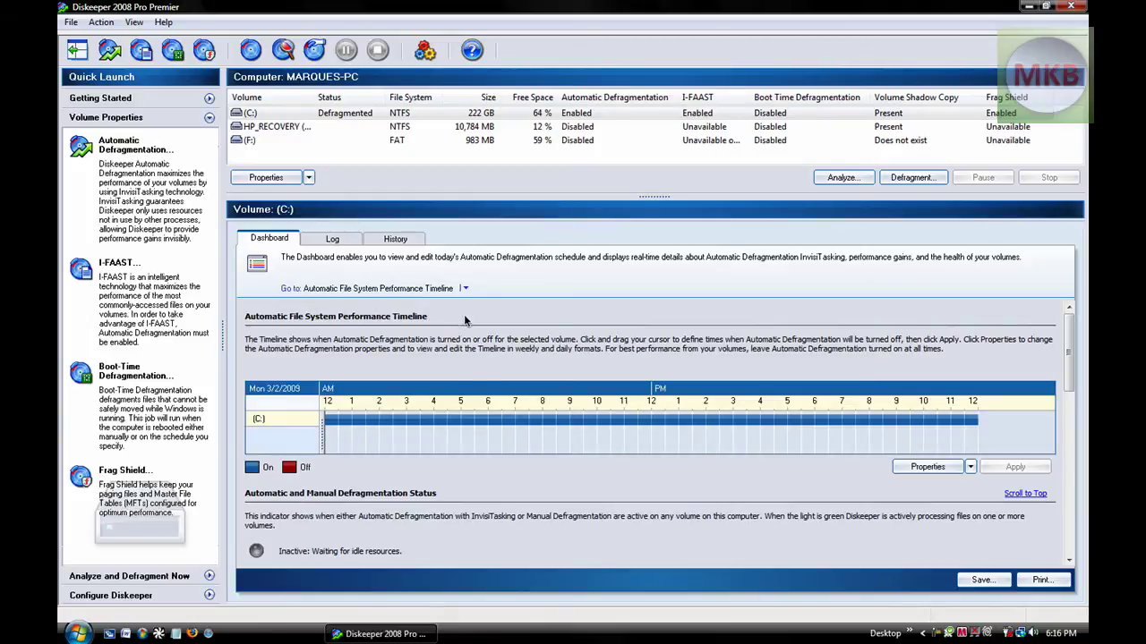
scroll(464, 319, "down", 10)
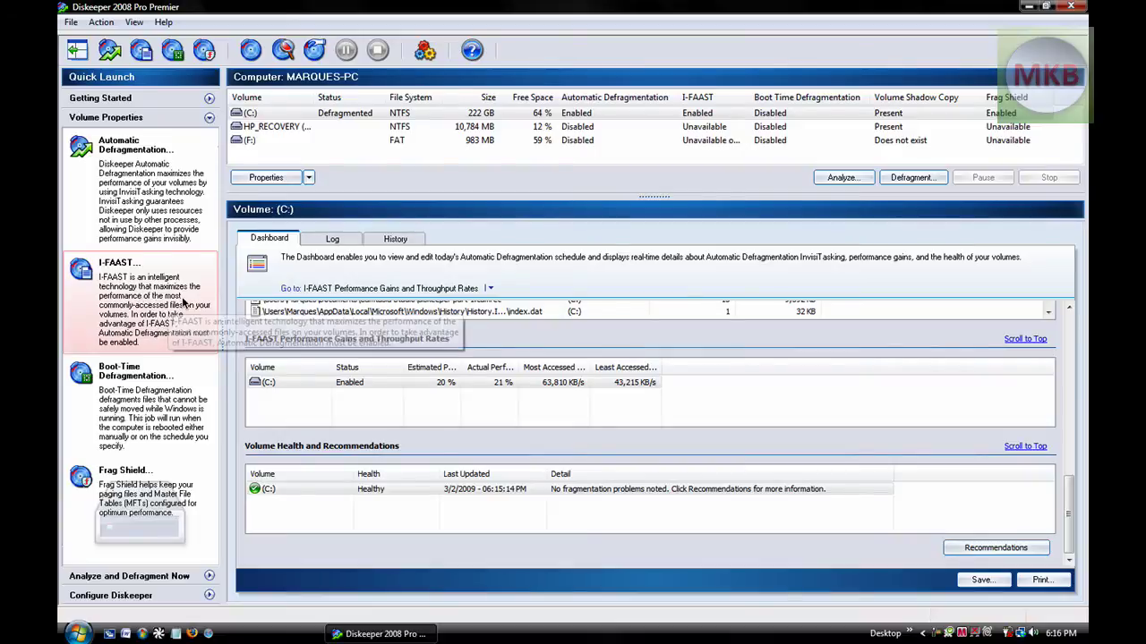
Step: Review the I-FAAST properties of the C: volume, including the file acceleration inclusion settings, and leave without changes
left_click(190, 294)
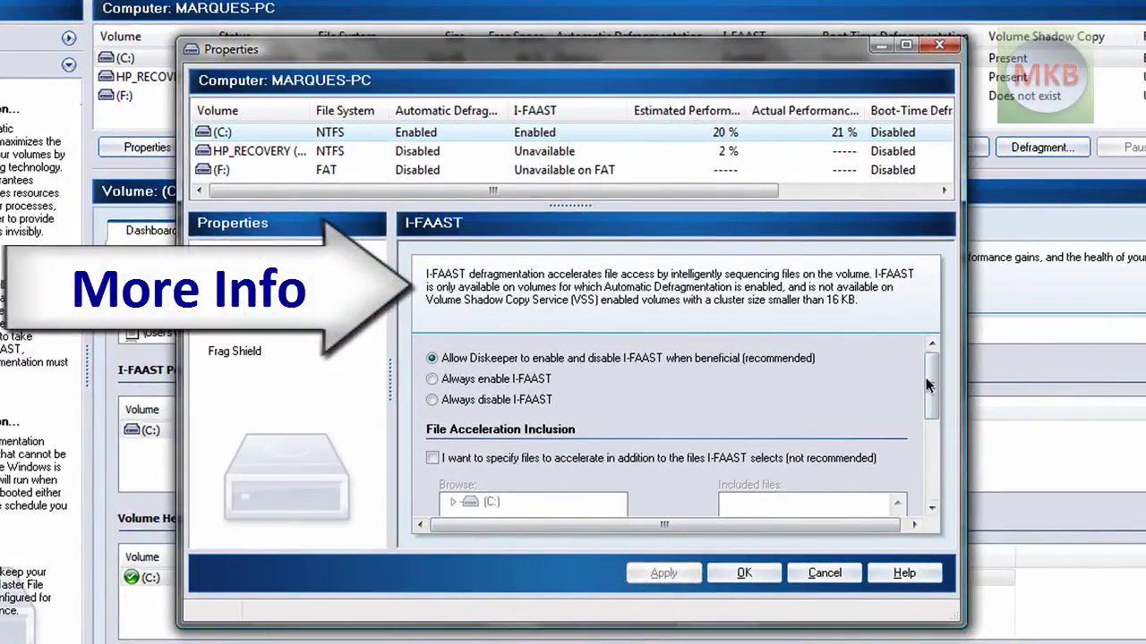
left_click_drag(928, 385, 930, 454)
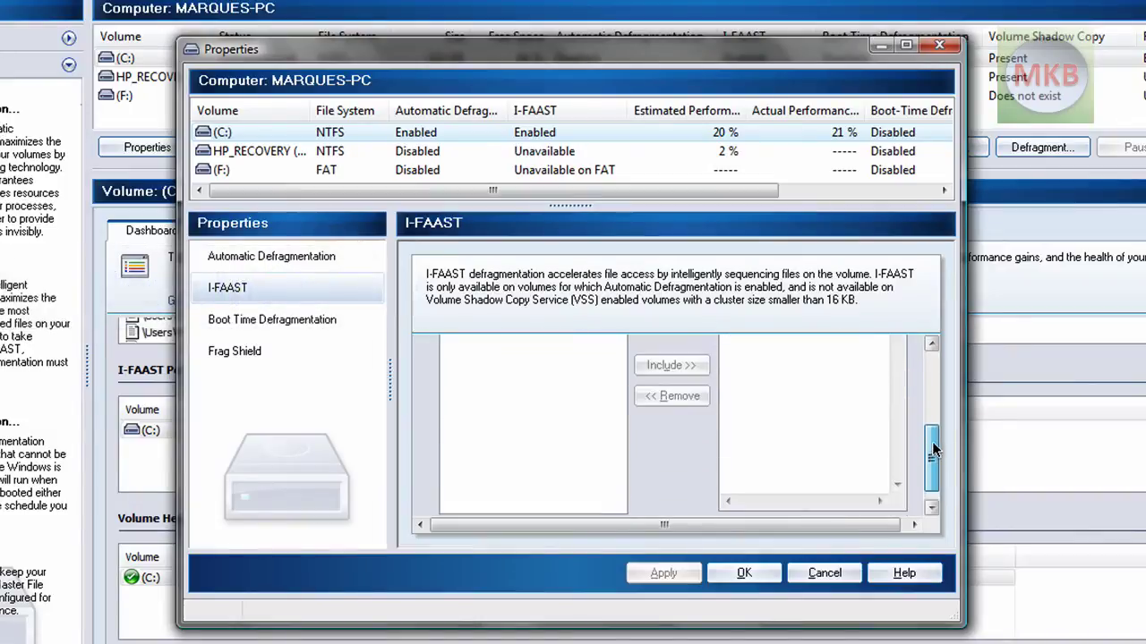
scroll(765, 414, "up", 5)
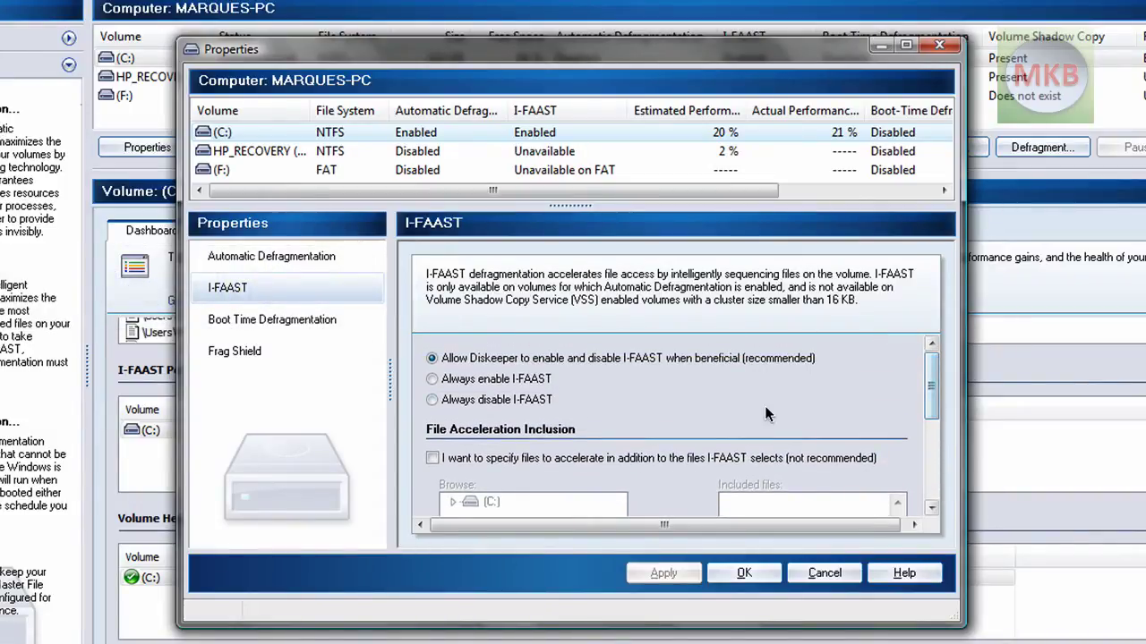
left_click(810, 571)
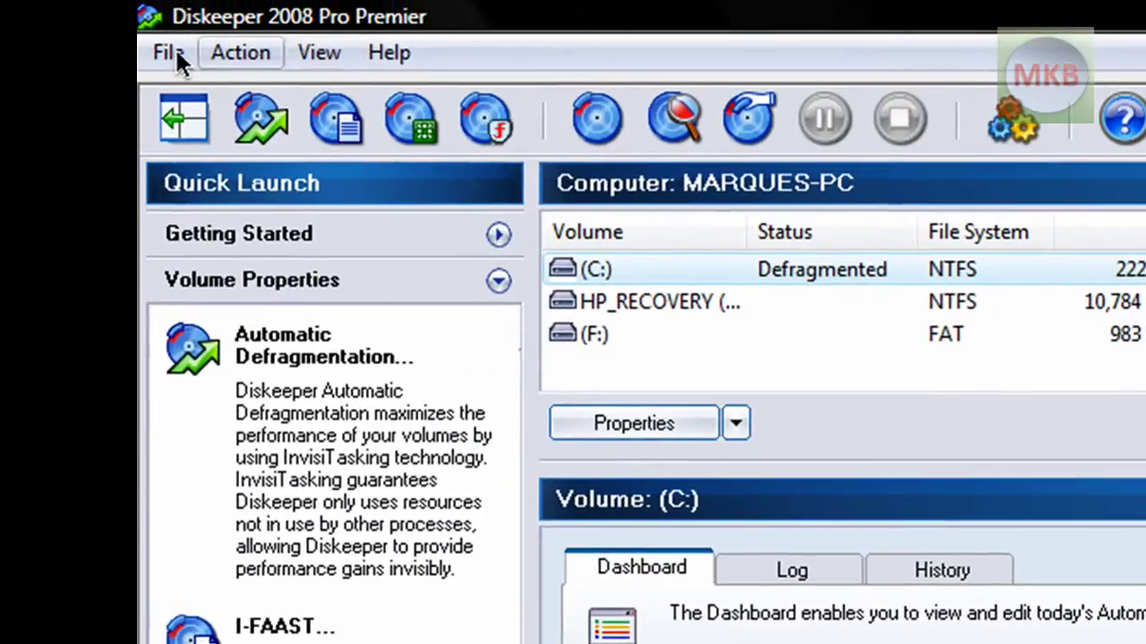
Step: View the program's Disk Cleanup options for stored console files and close them without deleting any files
left_click(166, 50)
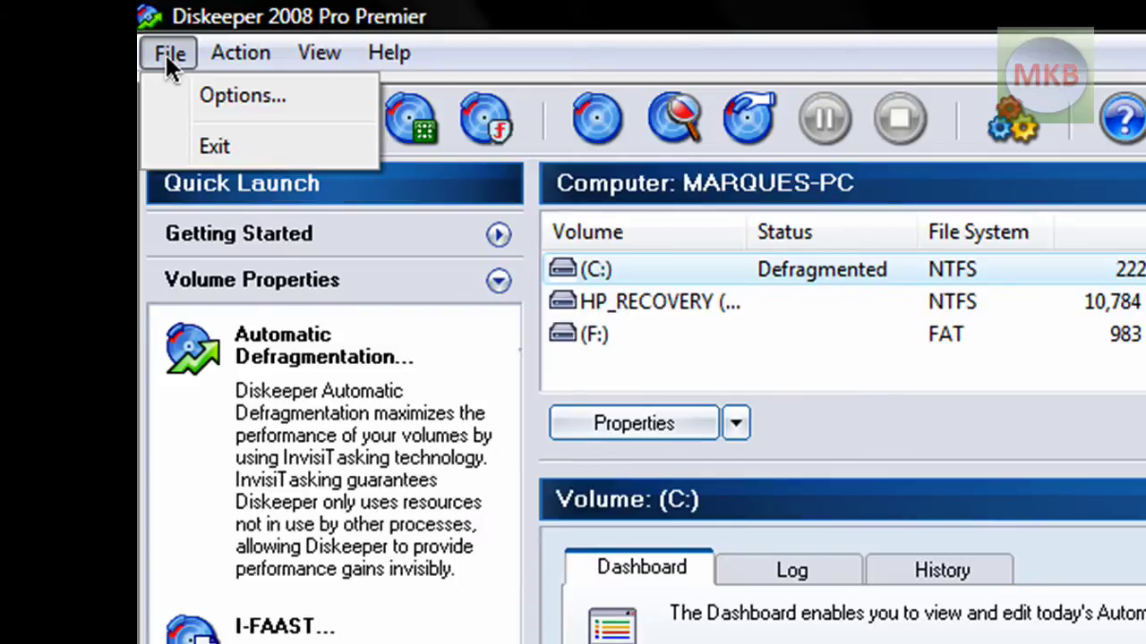
left_click(234, 95)
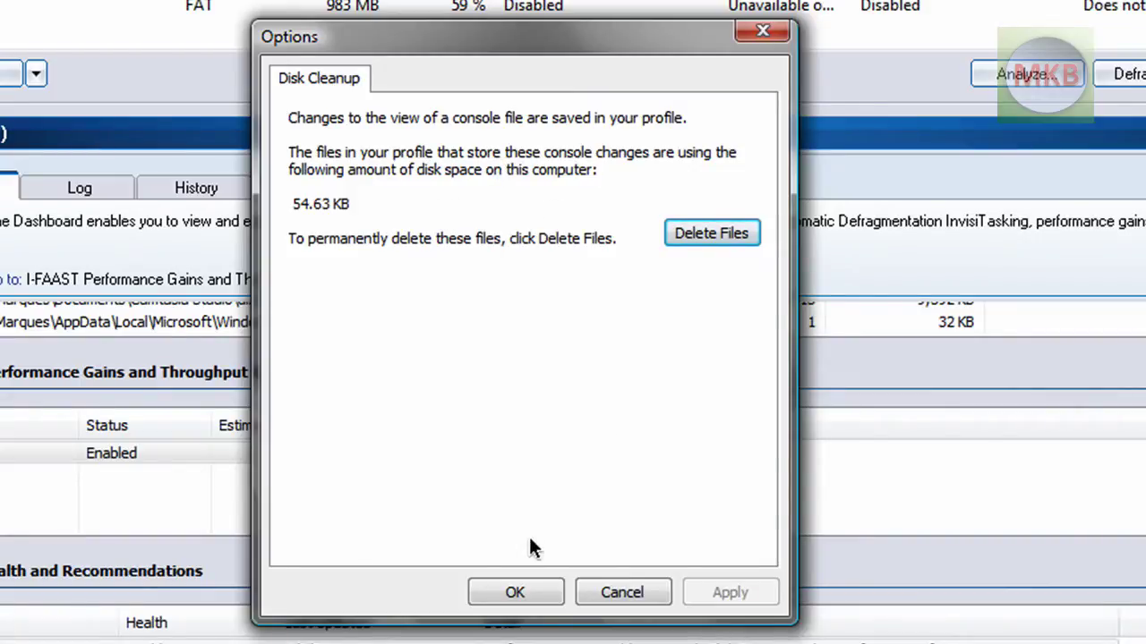
left_click(511, 591)
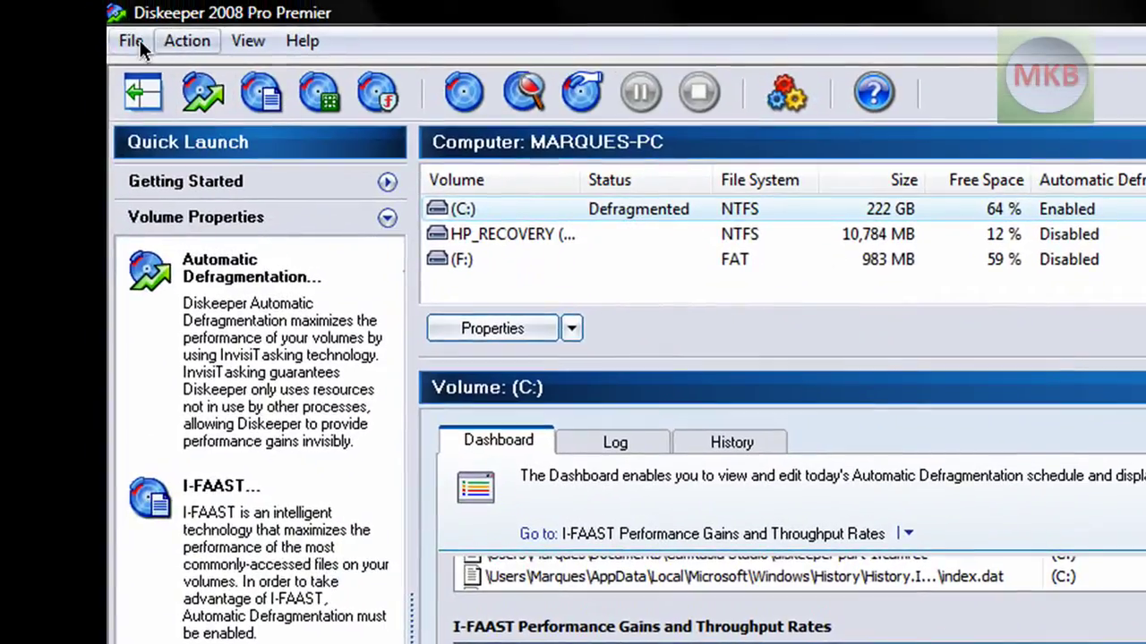
left_click(134, 41)
mouse_move(178, 37)
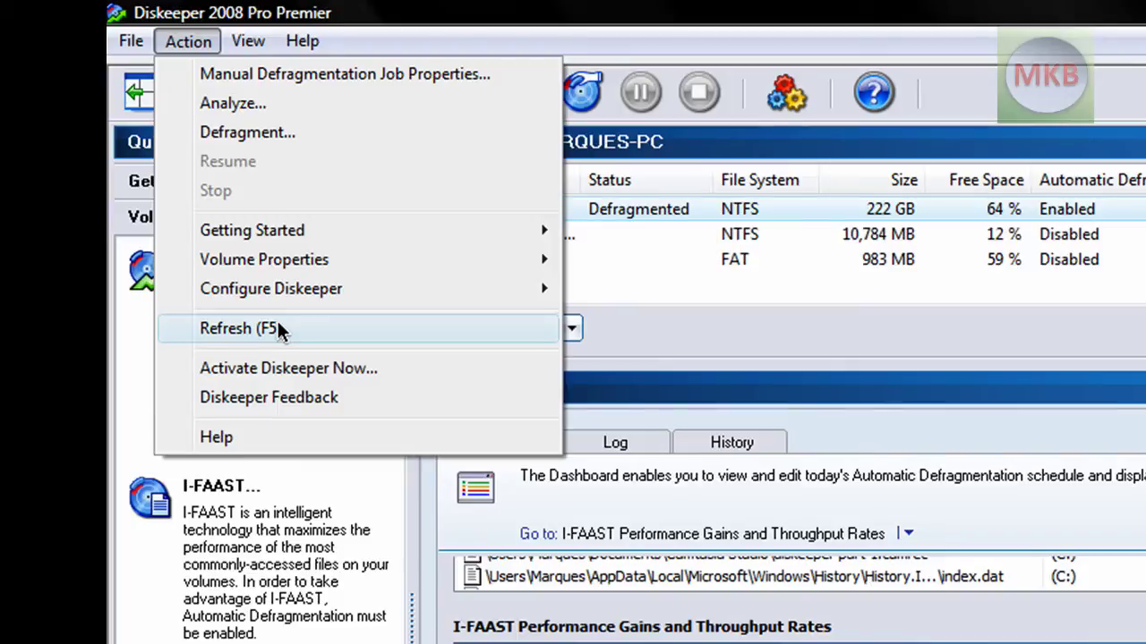
mouse_move(359, 231)
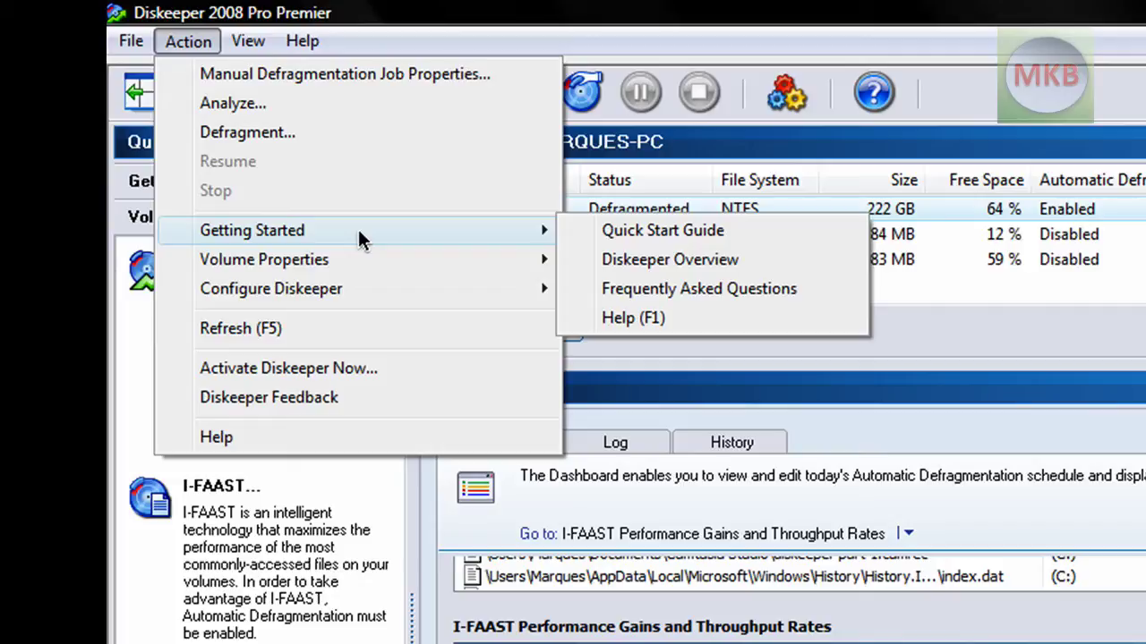
mouse_move(359, 257)
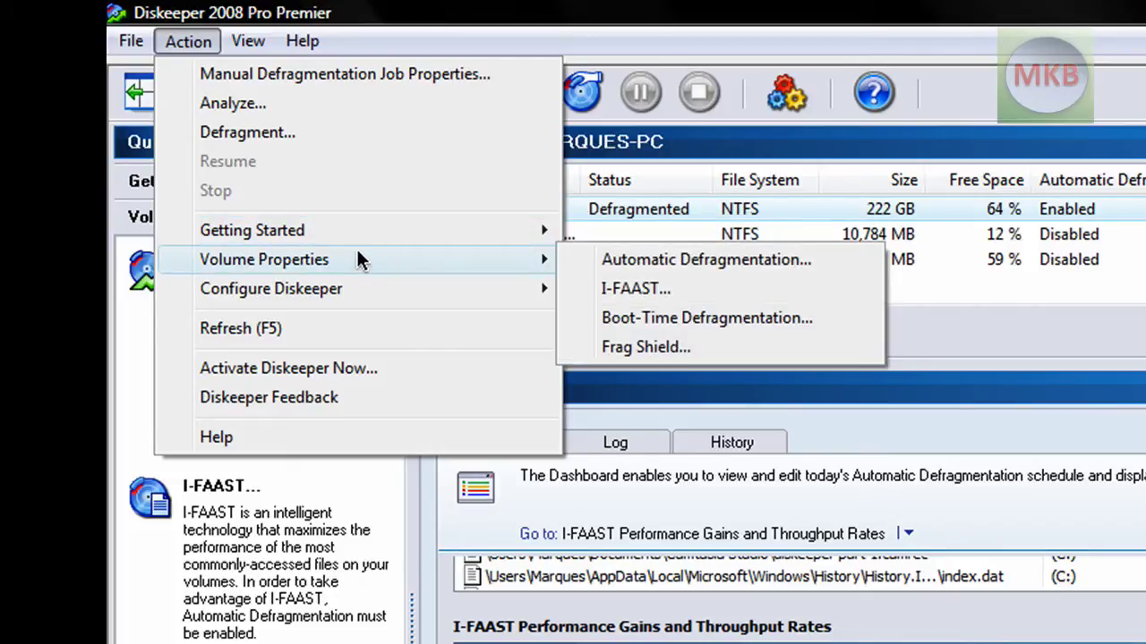
key("Escape")
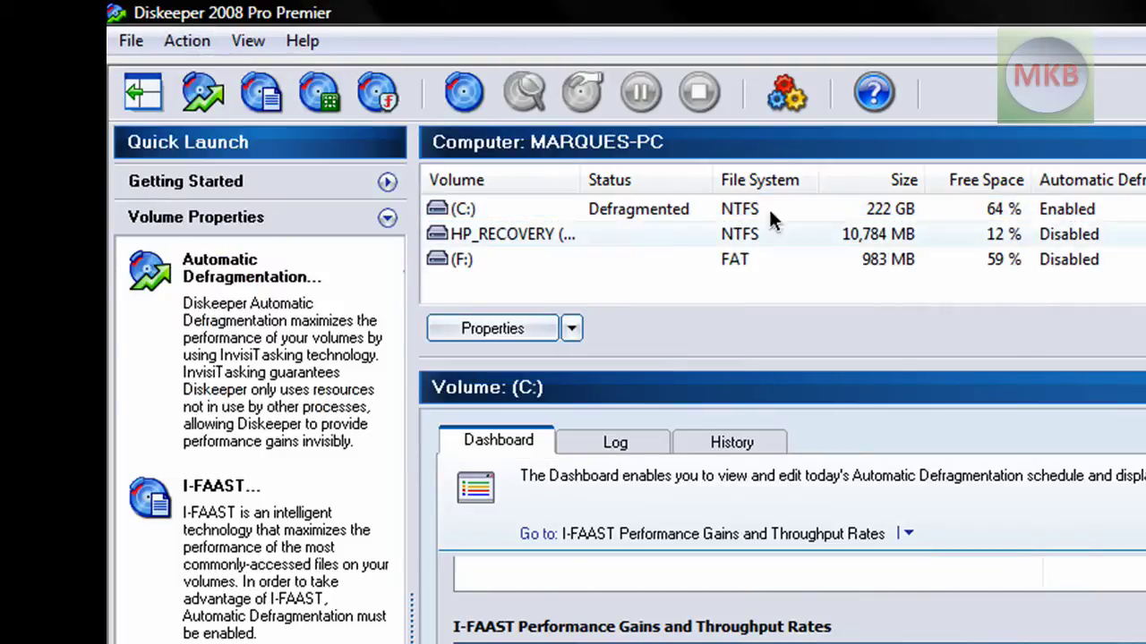
left_click(129, 41)
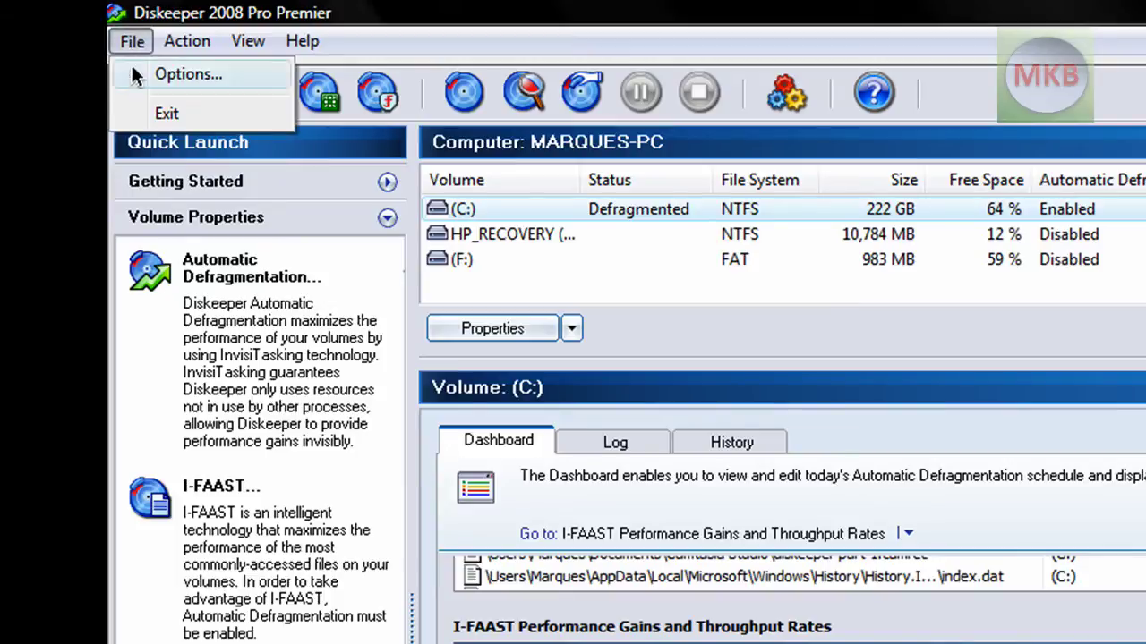
mouse_move(253, 229)
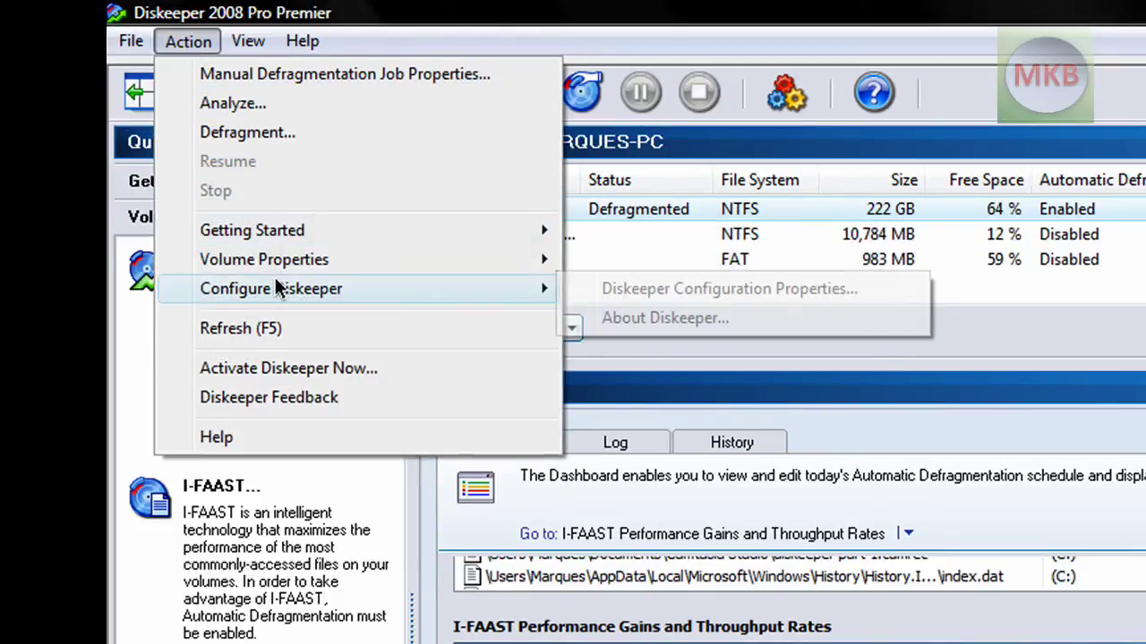
mouse_move(295, 289)
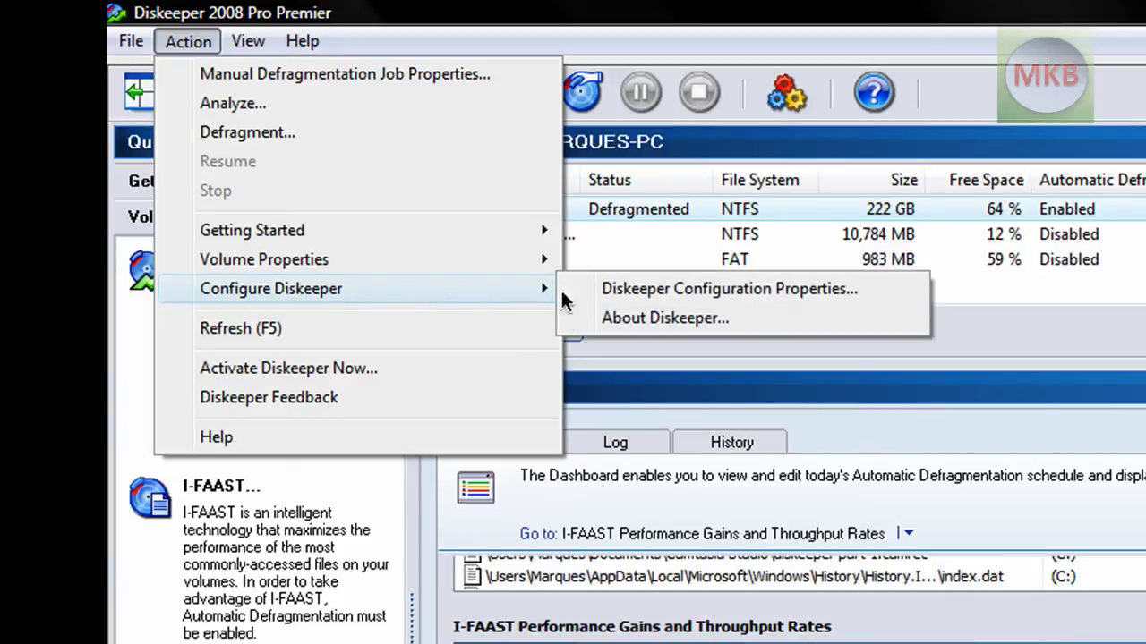
Step: Review the File Exclusions and Proxy Settings in the Diskeeper configuration properties and leave without changes
left_click(816, 289)
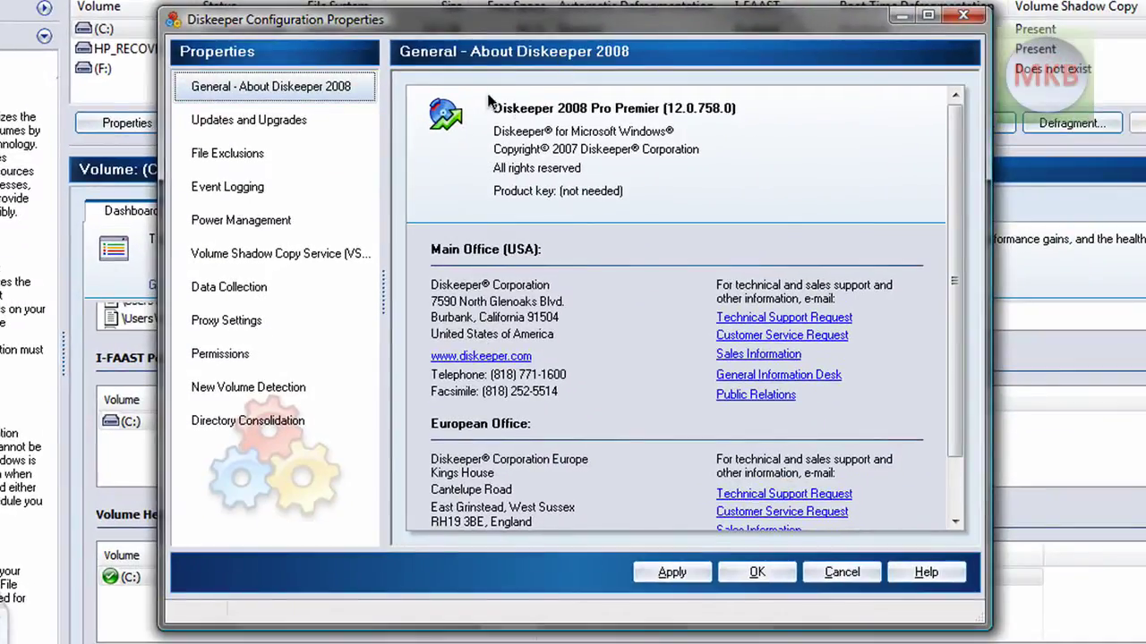
left_click(285, 157)
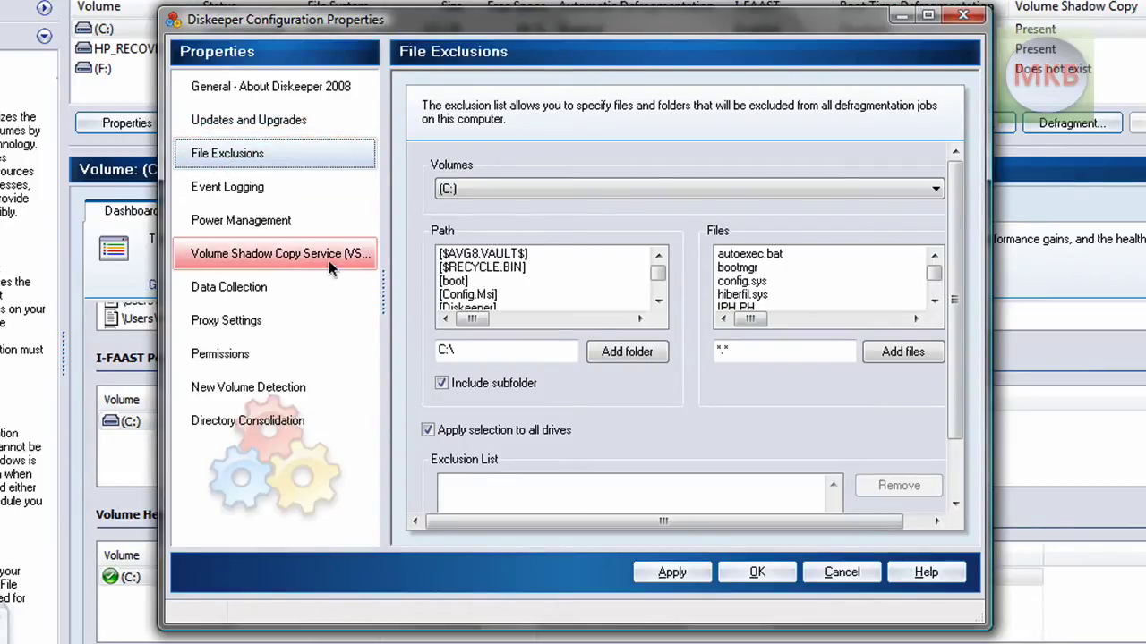
left_click(316, 319)
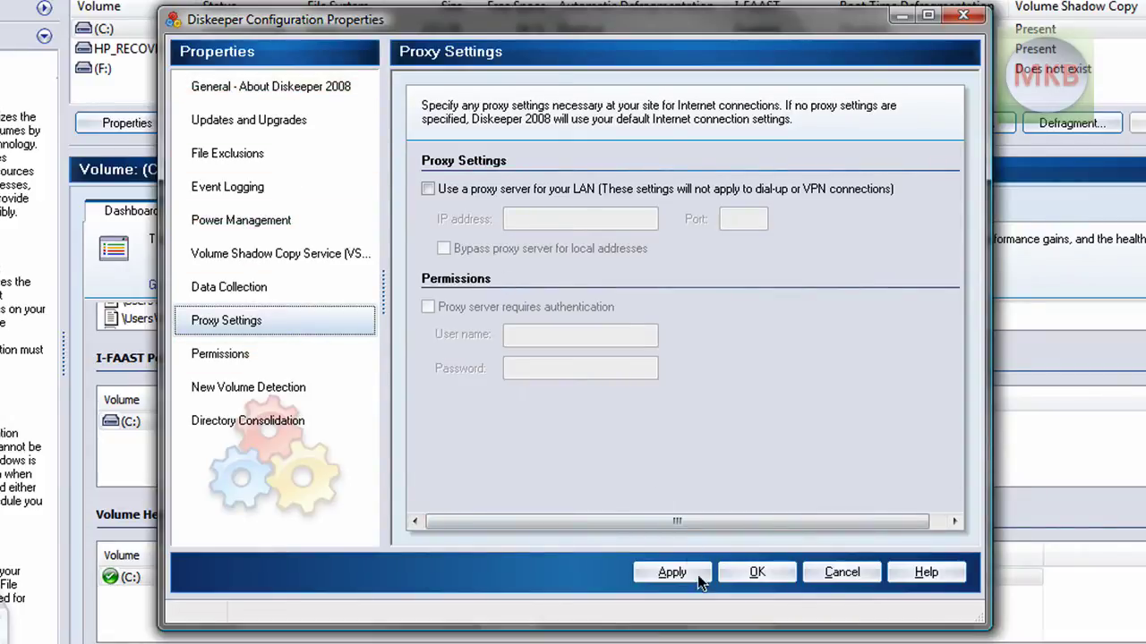
left_click(819, 579)
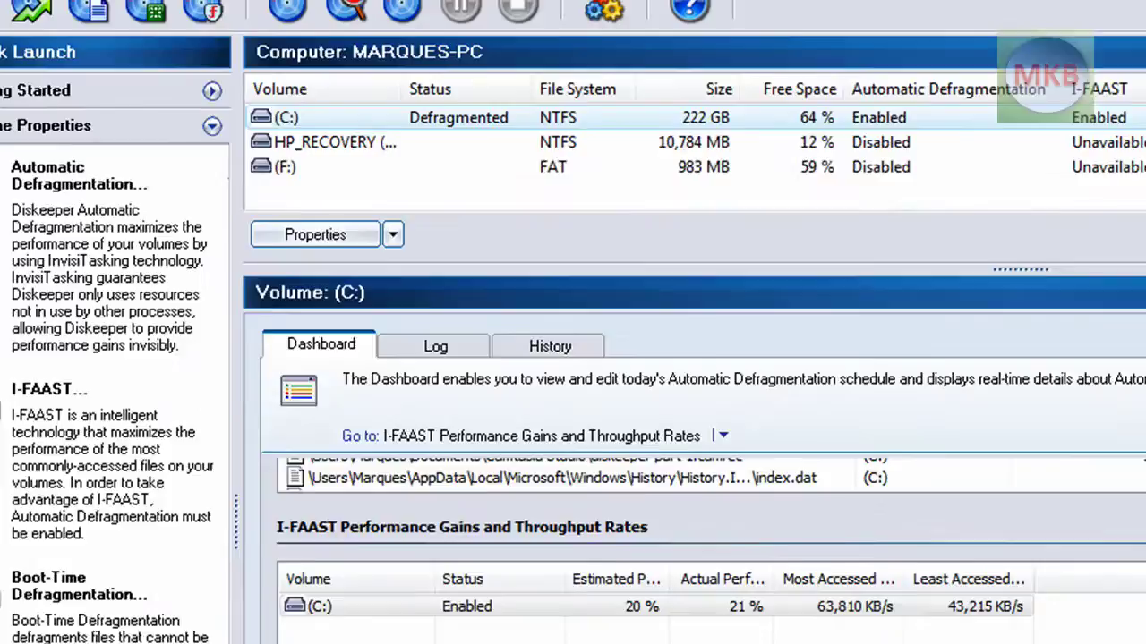
Step: Open the console's view customization, show the standard toolbar and hide it again
left_click(333, 54)
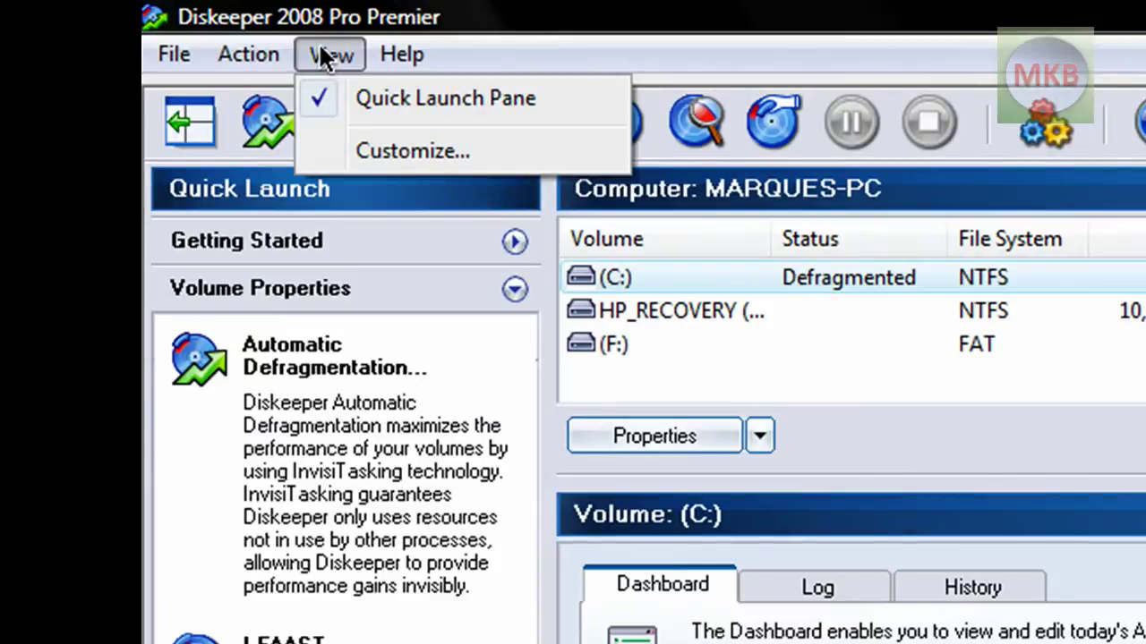
left_click(350, 149)
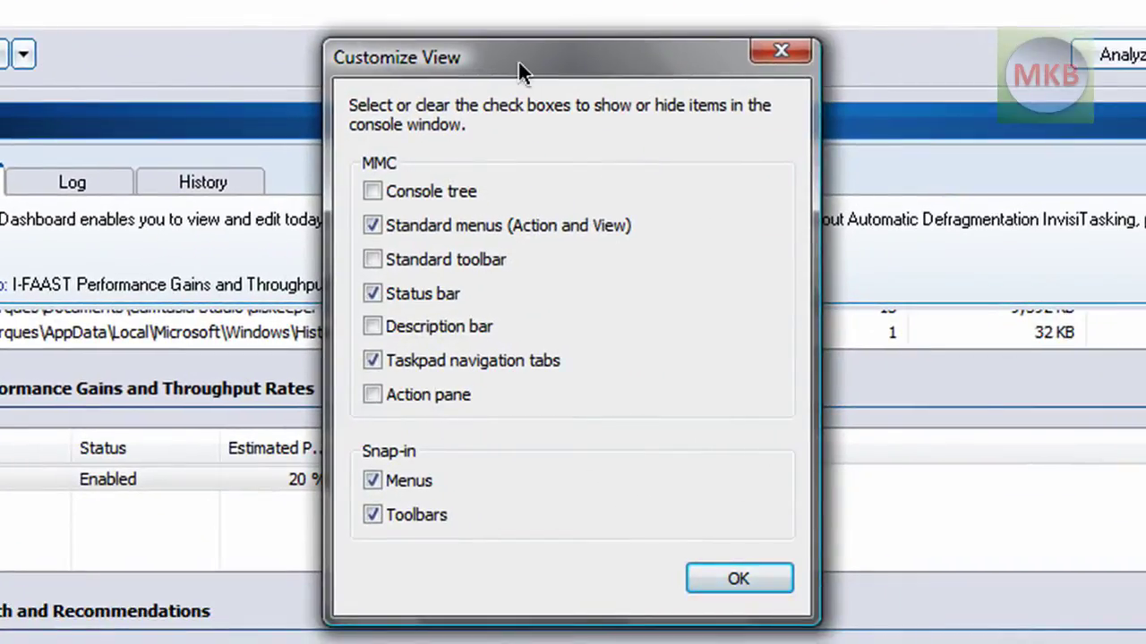
left_click_drag(518, 59, 488, 3)
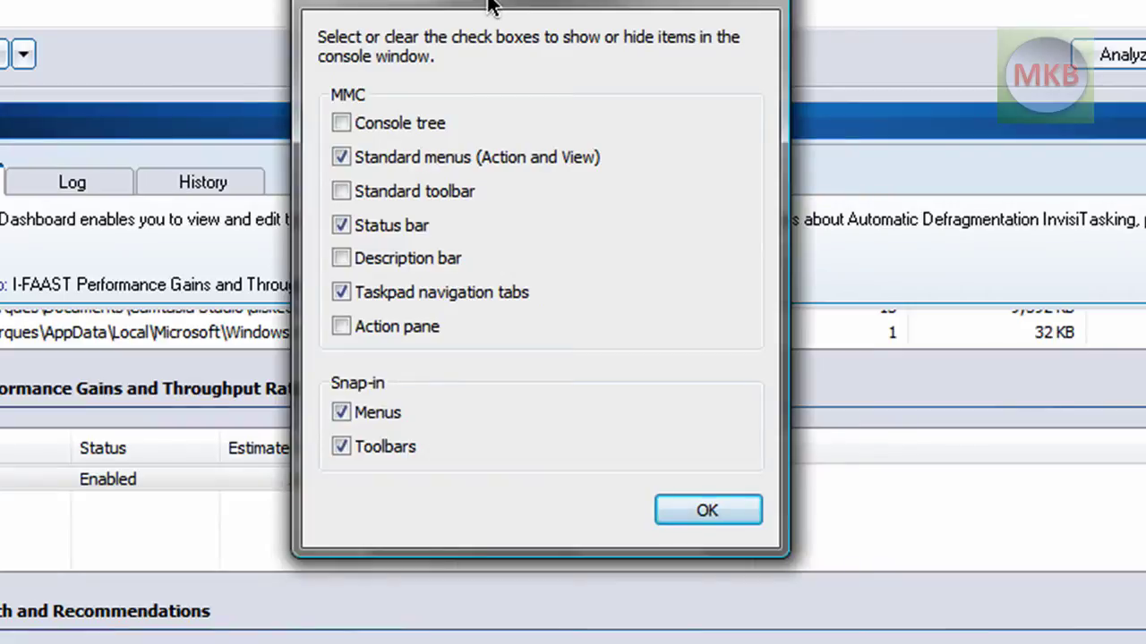
left_click(376, 188)
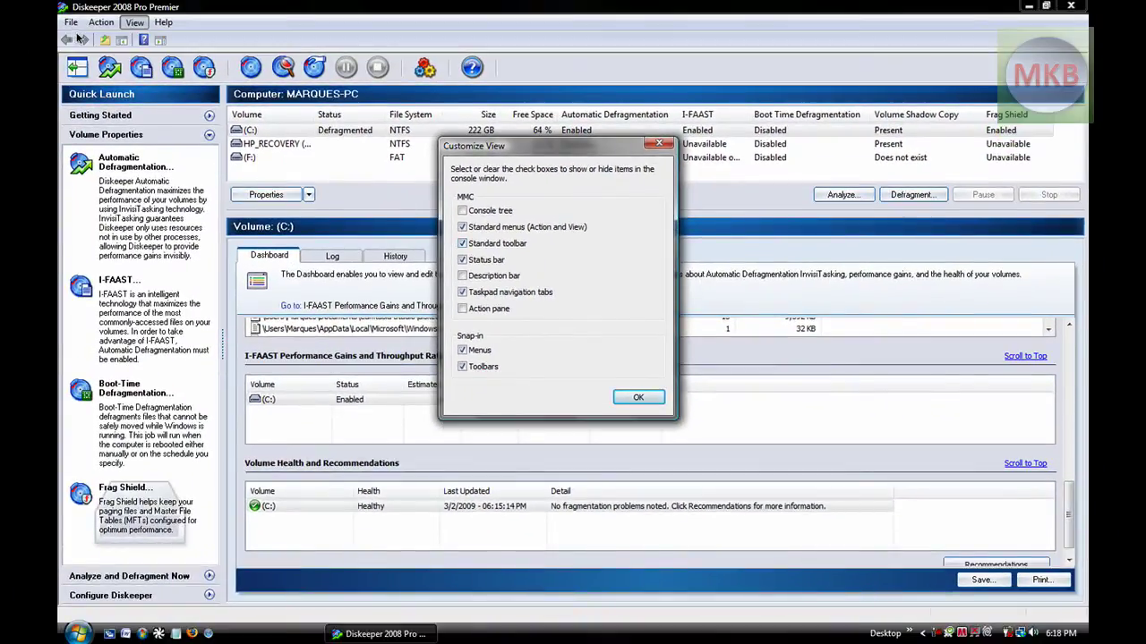
left_click(463, 244)
Step: Toggle the status bar off and on, show and hide the description bar, and close the view customization
left_click(463, 260)
left_click(463, 259)
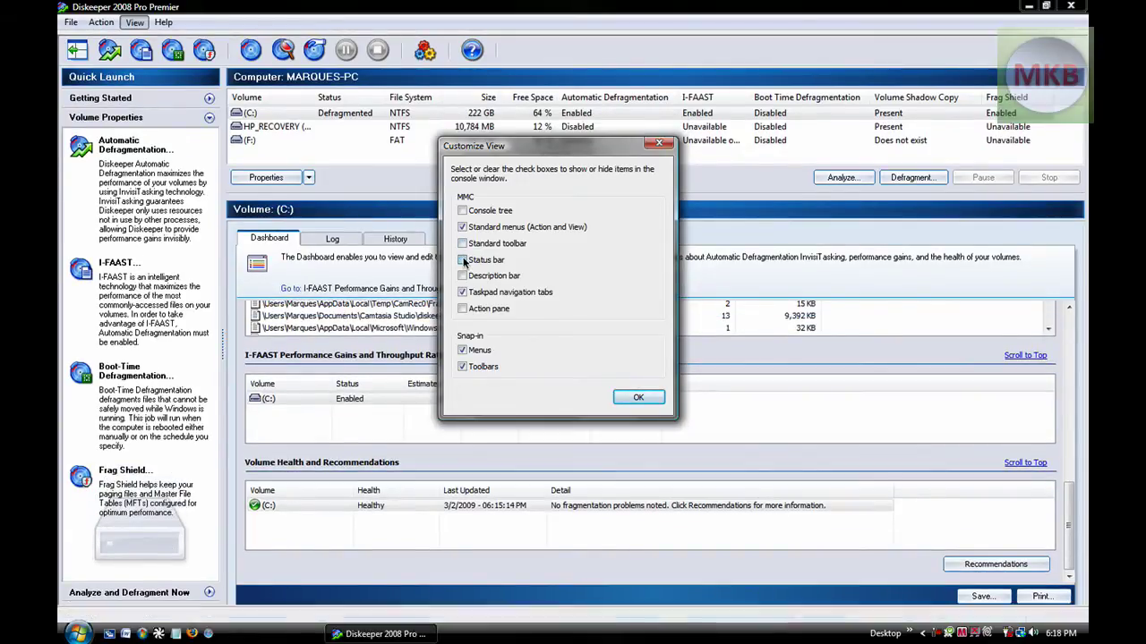
left_click(463, 276)
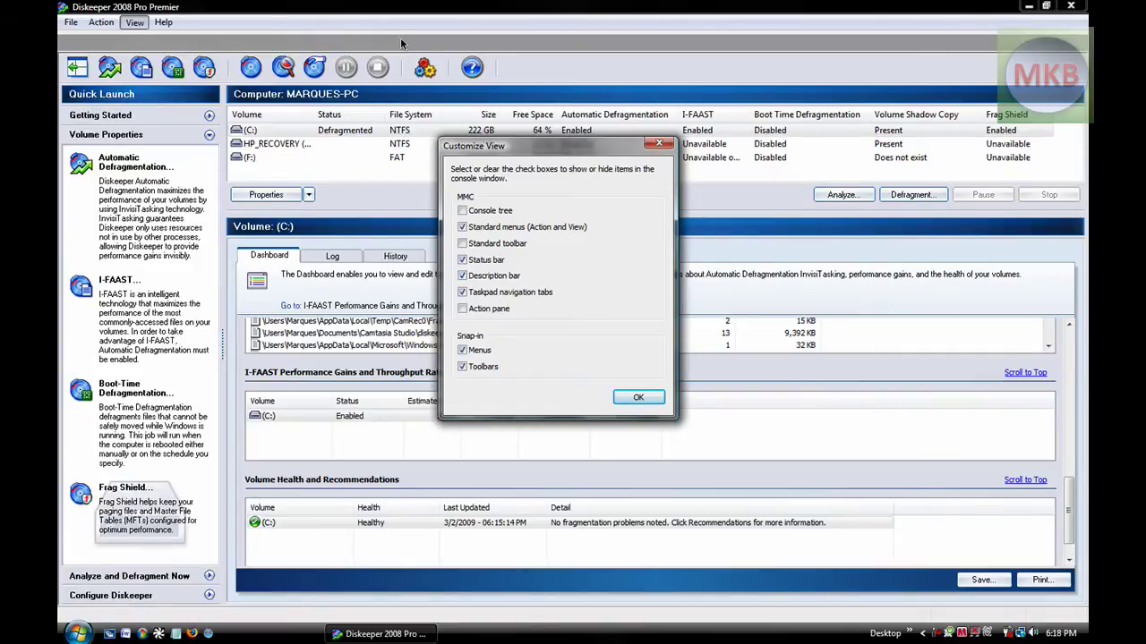
left_click(462, 275)
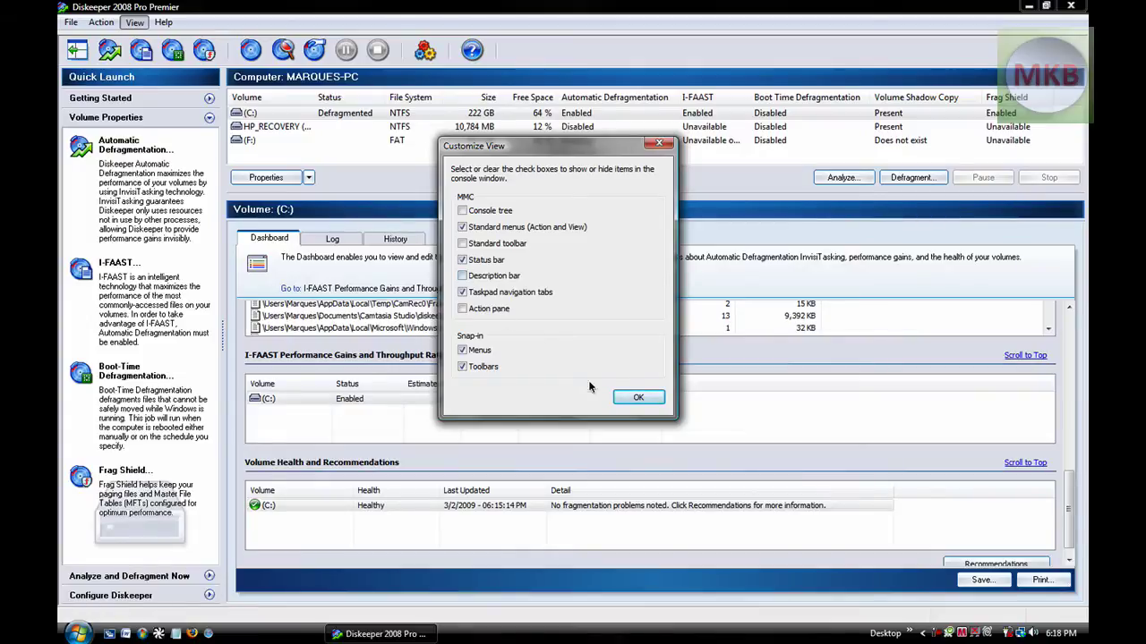
left_click(639, 397)
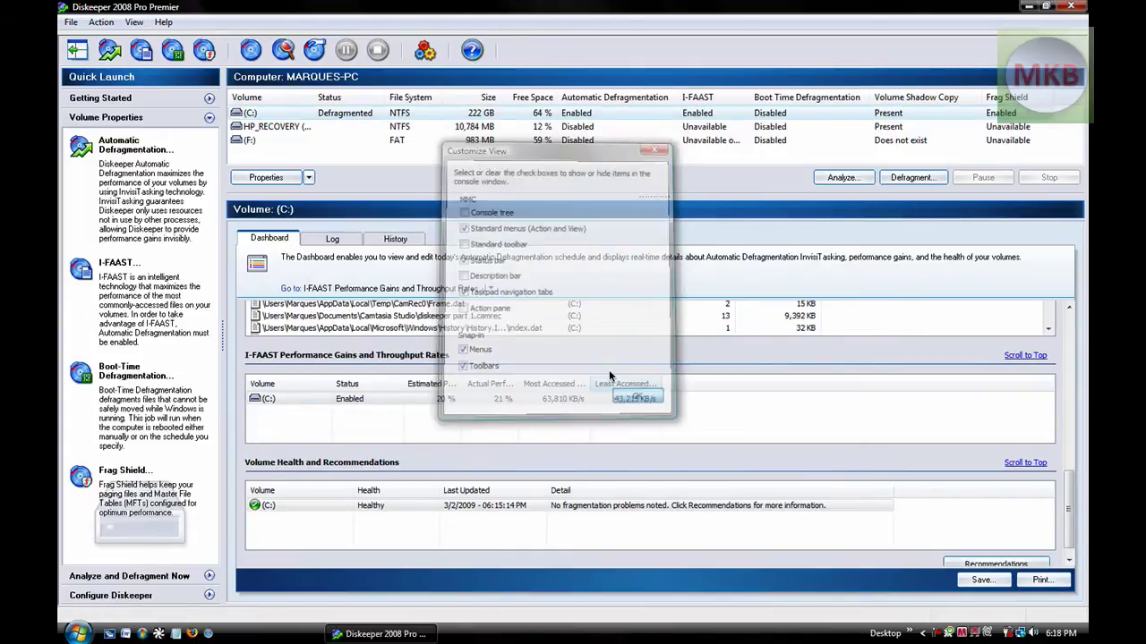
Step: Reopen the Diskeeper configuration properties, dismiss them without changes and close the program
left_click(425, 50)
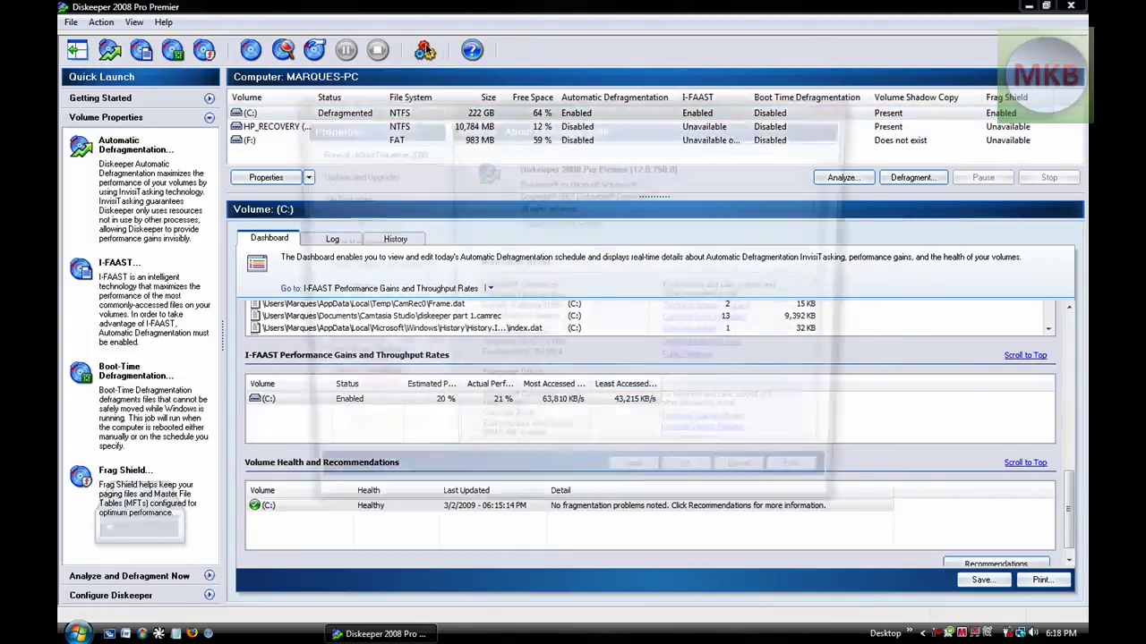
left_click(698, 486)
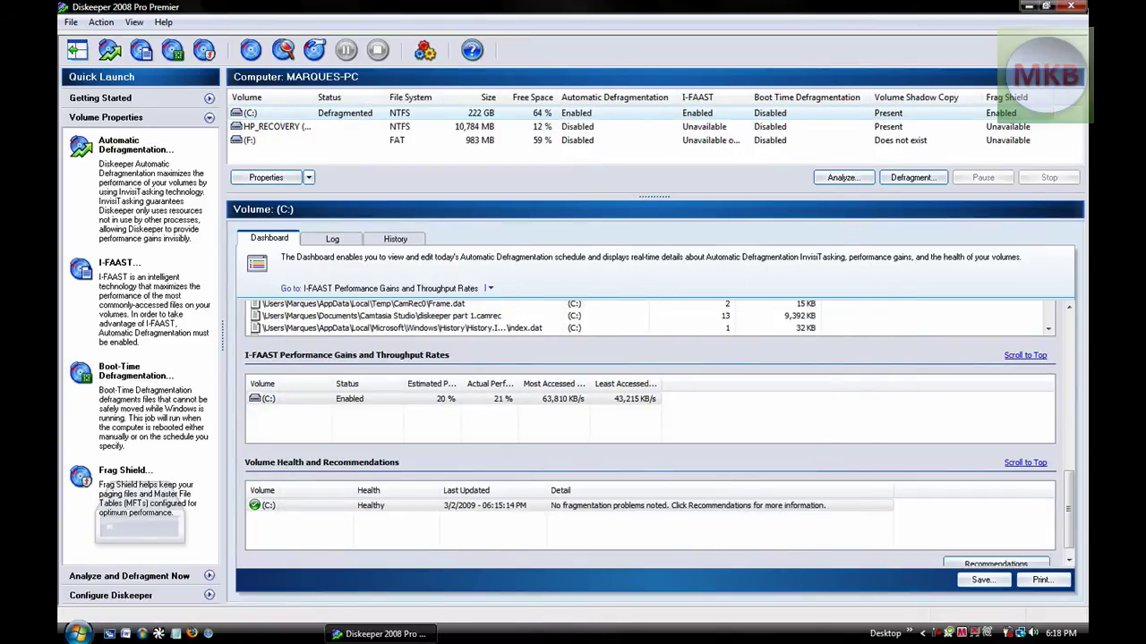
left_click(1070, 6)
Step: Find the Diskeeper 2008 Disk Defragmenter entry among the Windows Accessories' System Tools, and return to the desktop without launching it
left_click(63, 634)
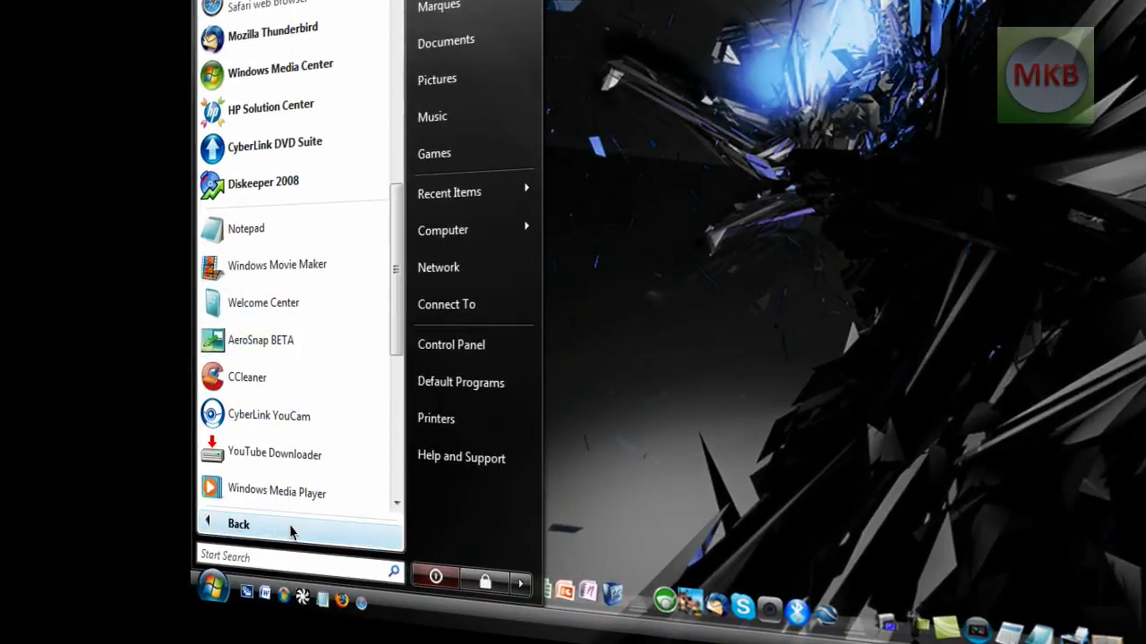
left_click(289, 527)
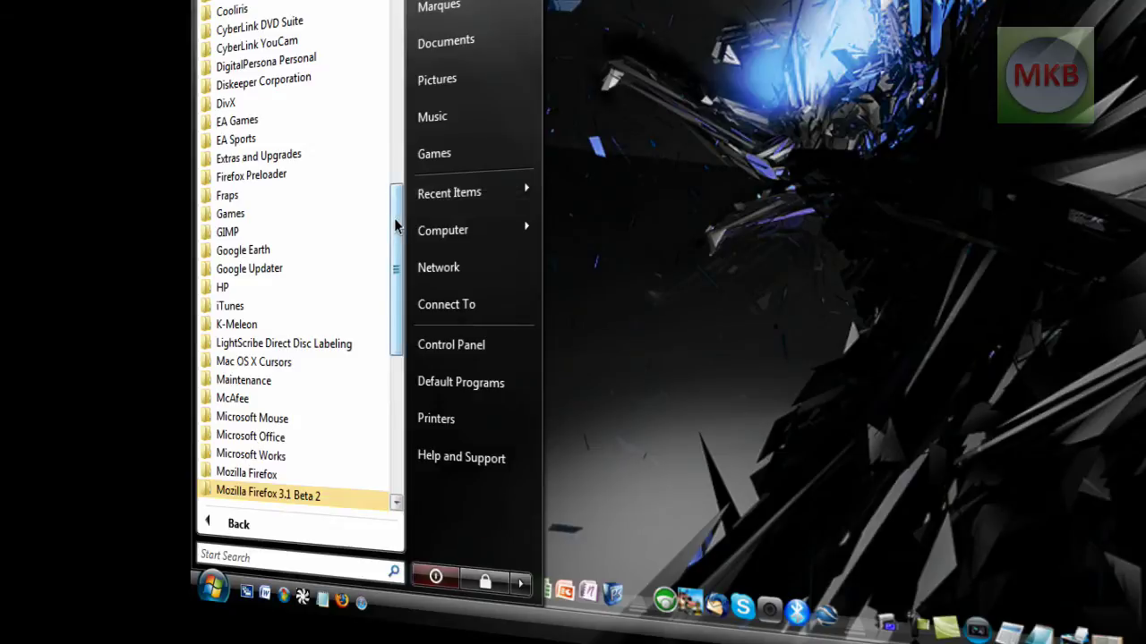
left_click_drag(394, 220, 391, 166)
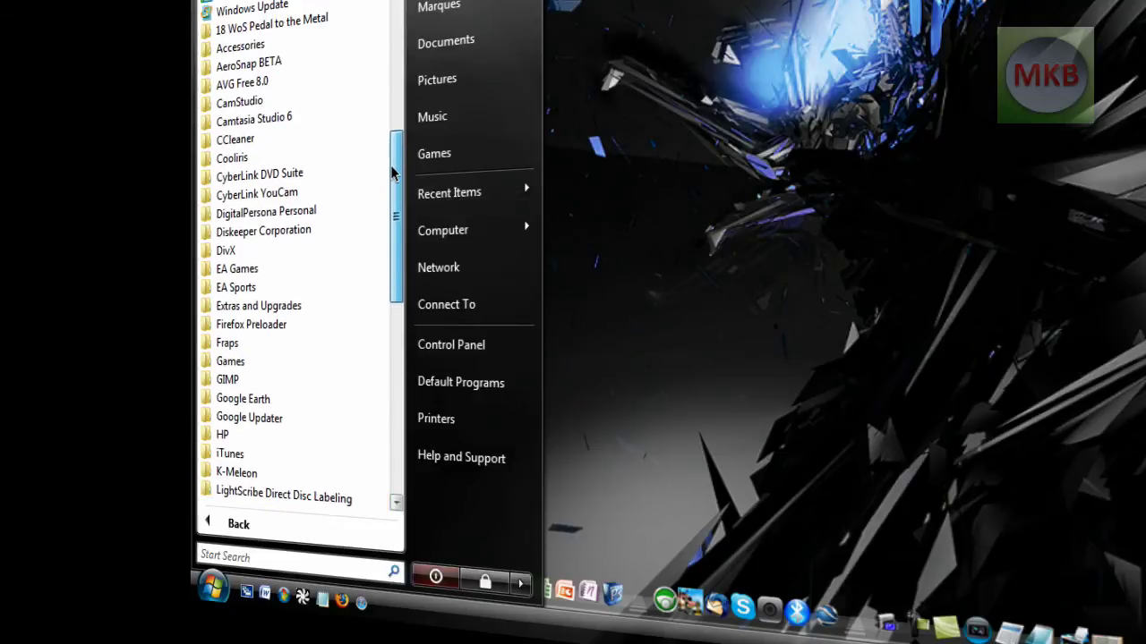
left_click(262, 50)
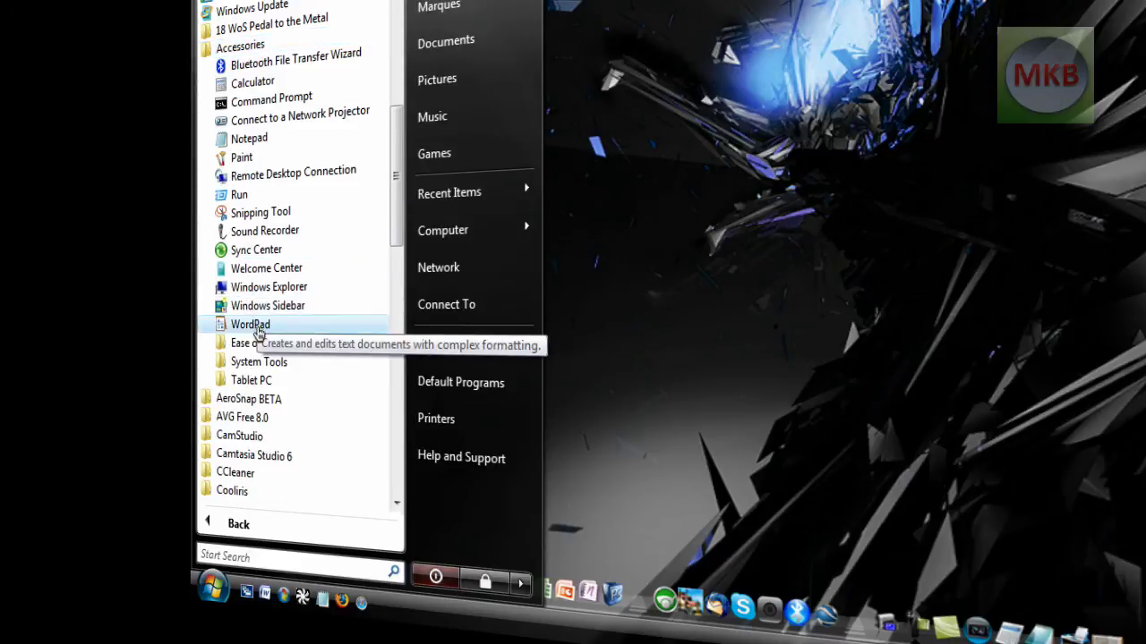
left_click(252, 363)
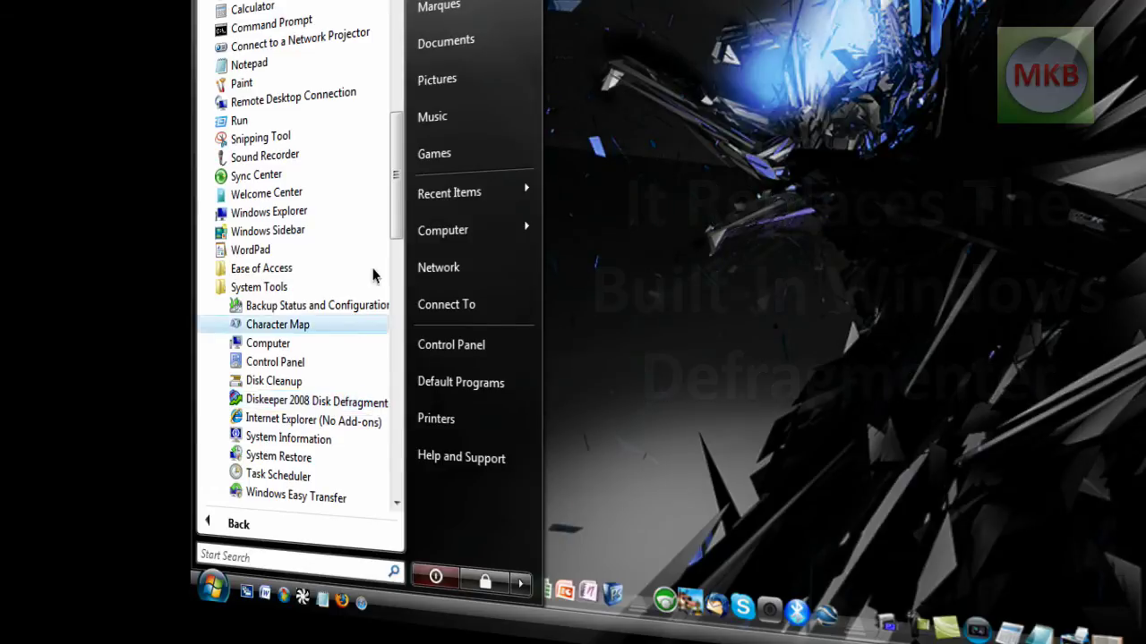
scroll(398, 220, "down", 1)
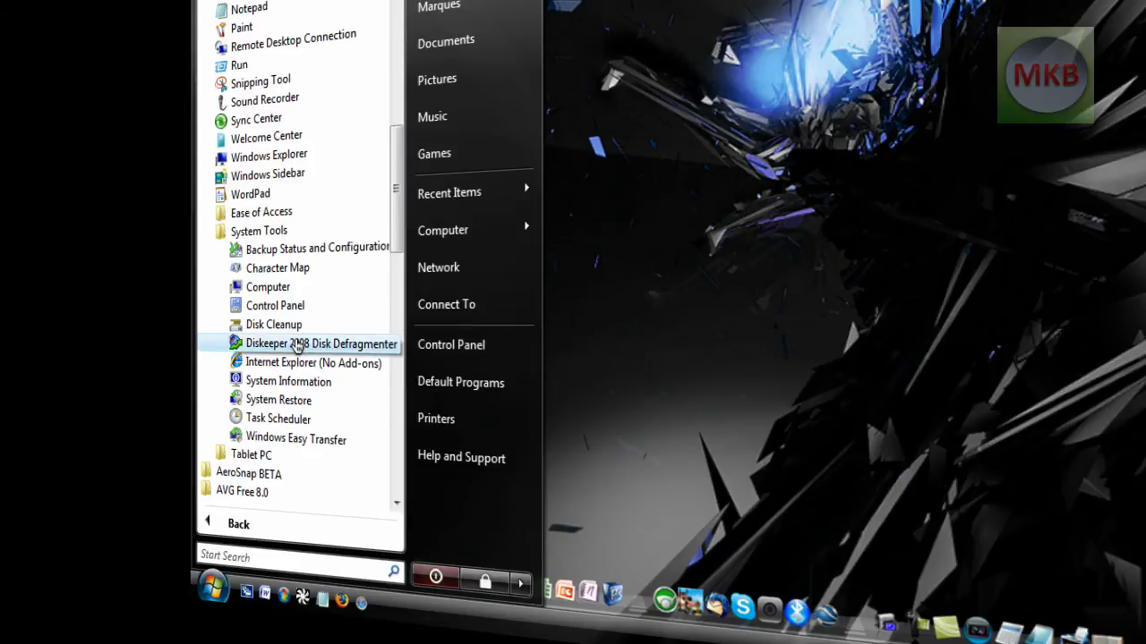
left_click(273, 230)
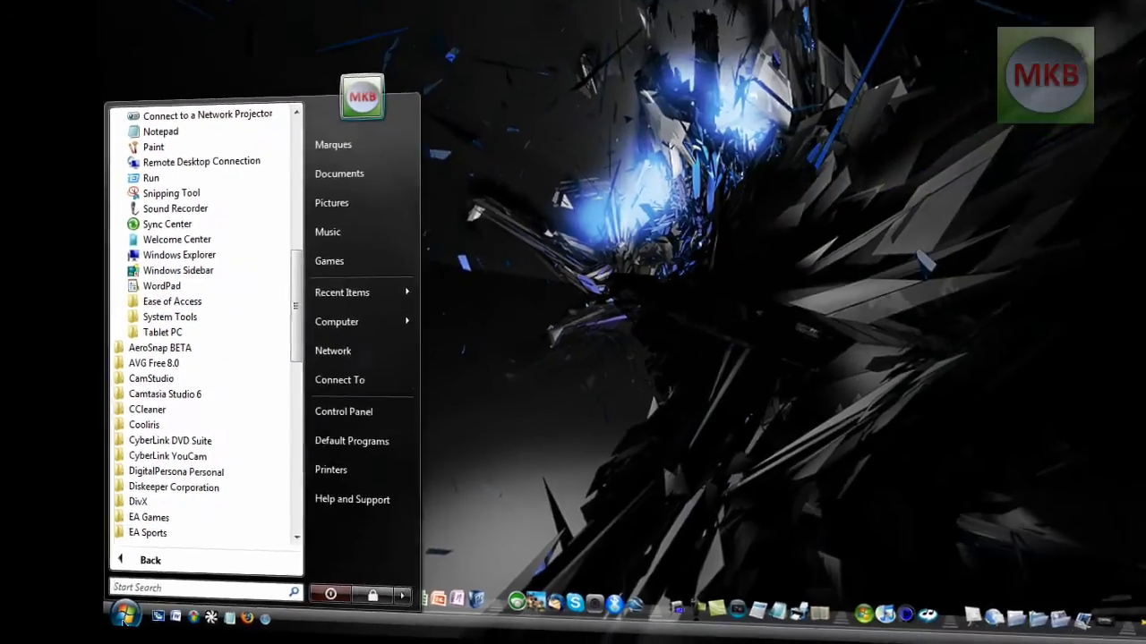
left_click(627, 261)
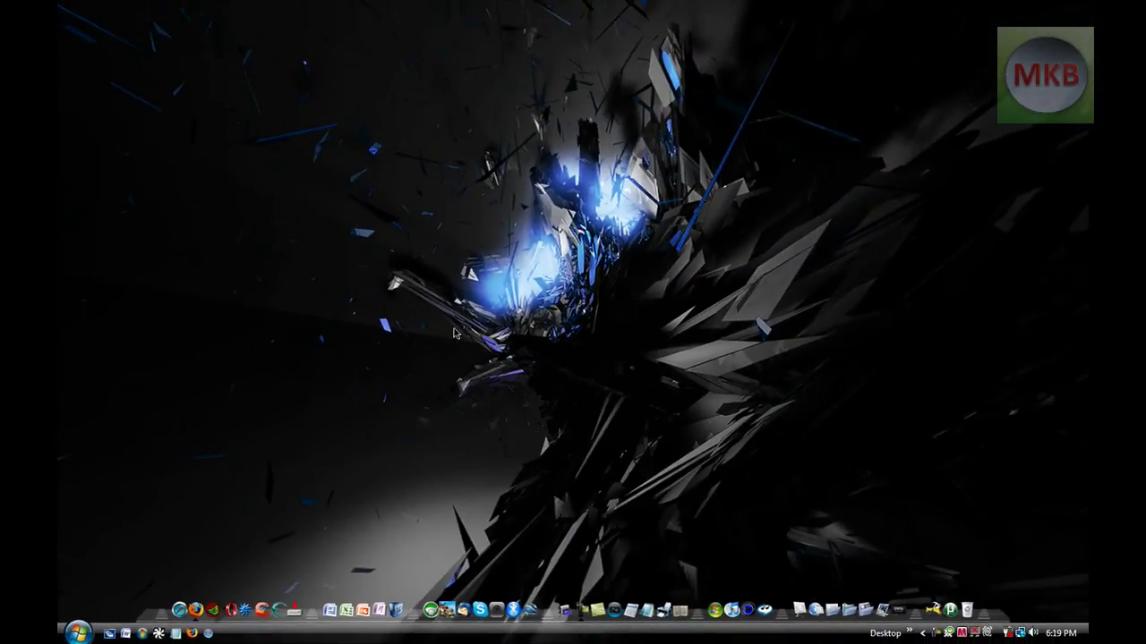